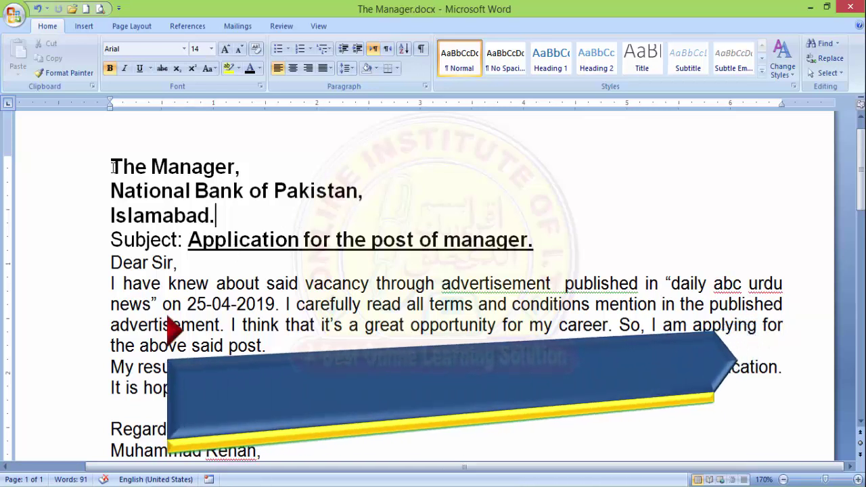
Select the letter text from The Manager down through the body
mouse_move(112, 167)
mouse_down()
mouse_move(474, 369)
mouse_move(351, 450)
mouse_up()
scroll(347, 450, down, 1)
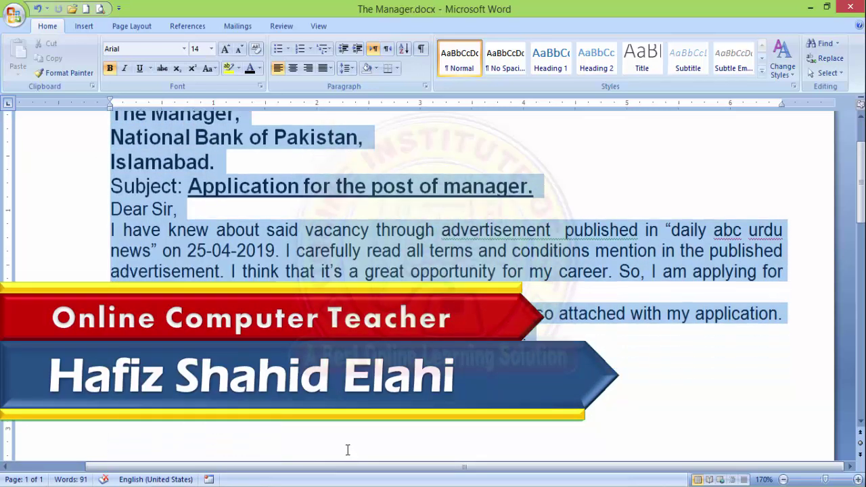
scroll(345, 424, up, 1)
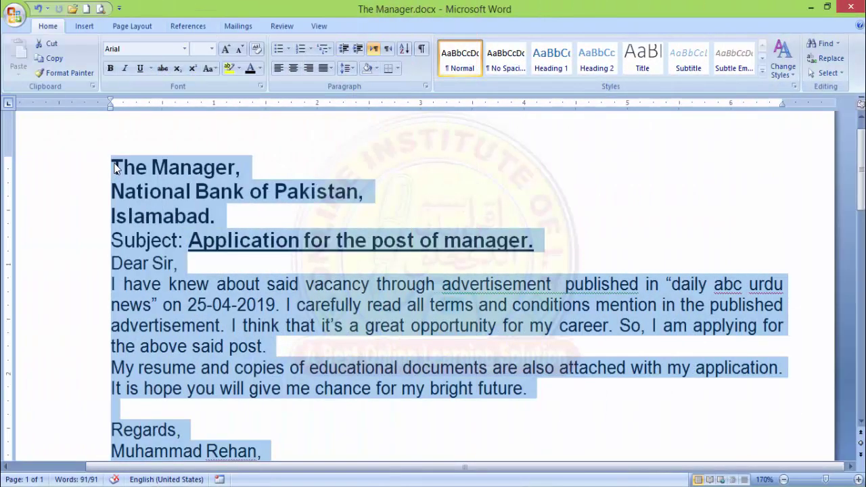
click(115, 168)
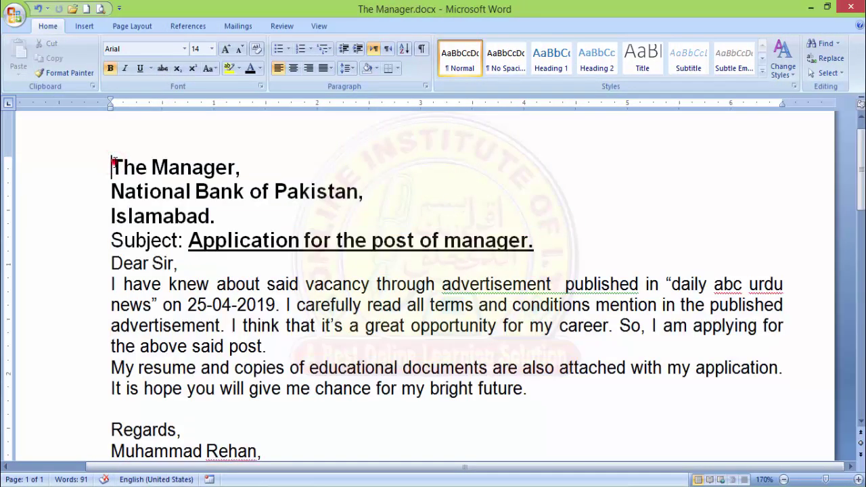
mouse_move(112, 167)
mouse_down()
mouse_move(286, 424)
mouse_move(306, 408)
mouse_up()
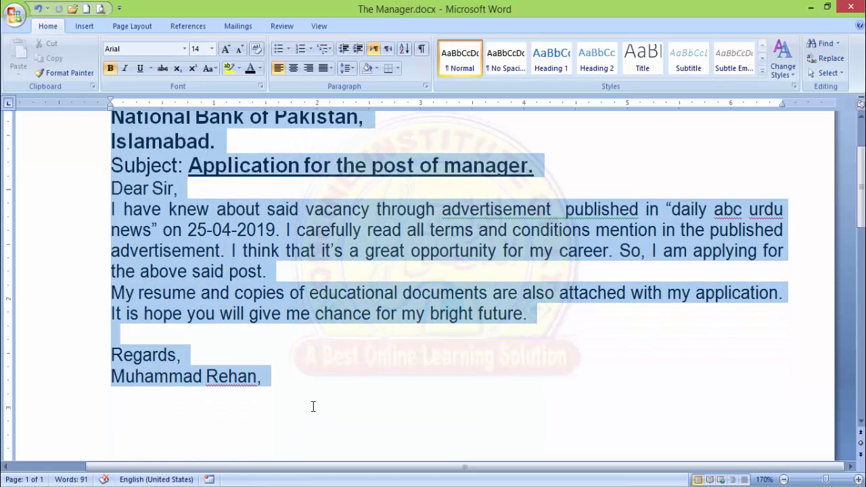
Delete the blank line above Regards, then select the whole document
click(112, 318)
click(135, 338)
key(Delete)
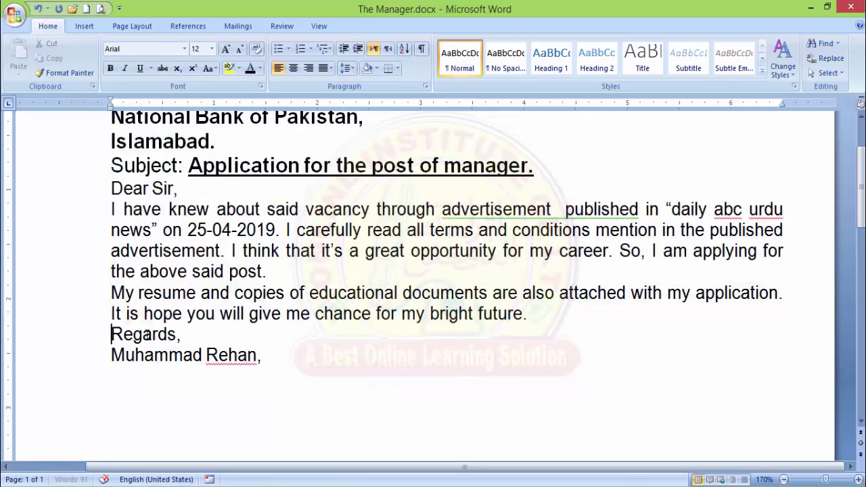
key(ctrl+a)
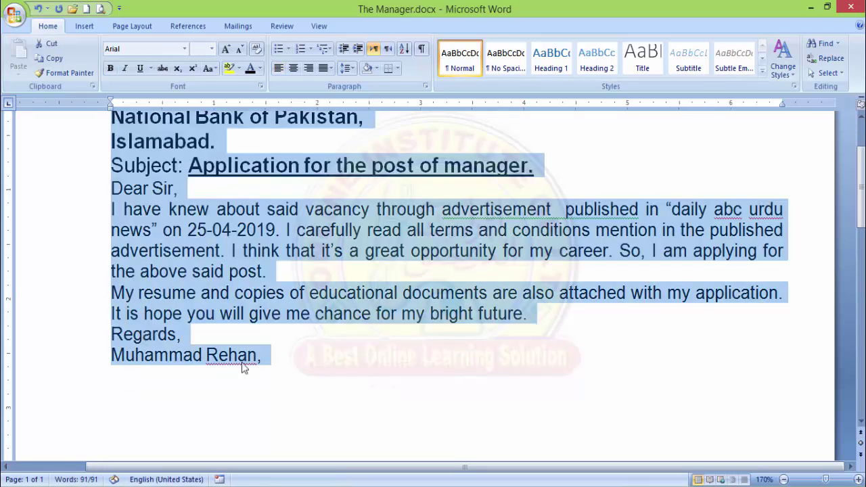
scroll(379, 318, up, 3)
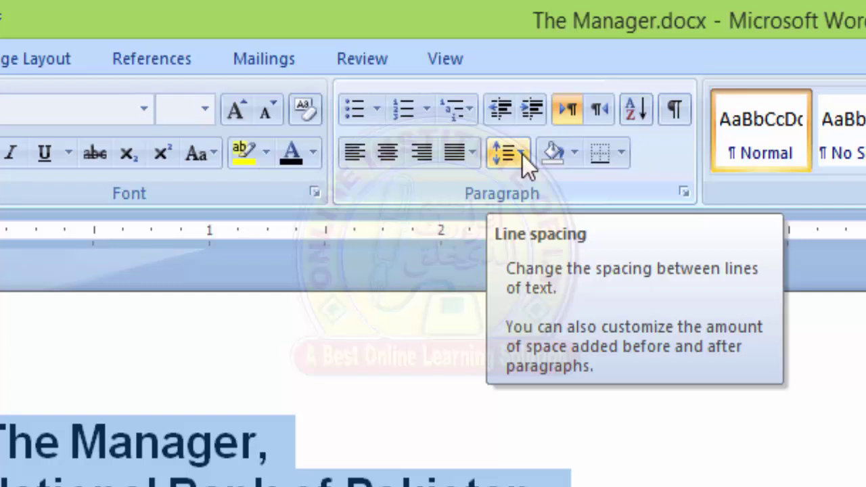
Try 1.15 and then 1.5 line spacing on the whole letter
click(522, 155)
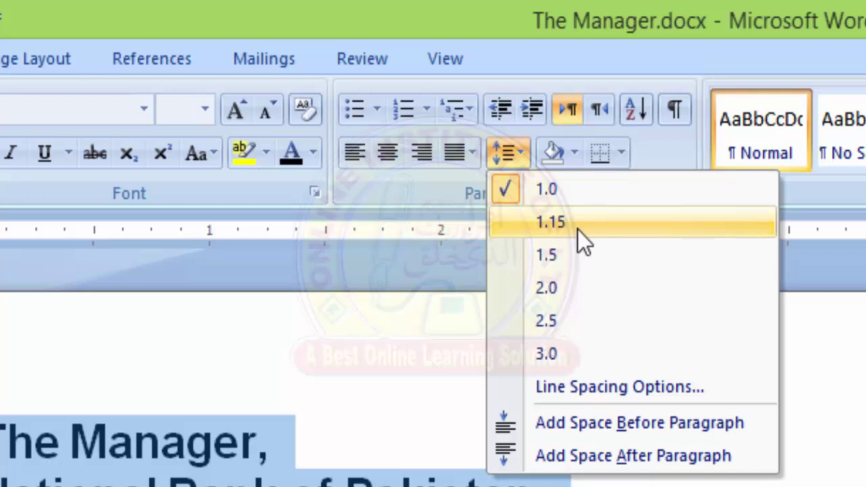
click(578, 227)
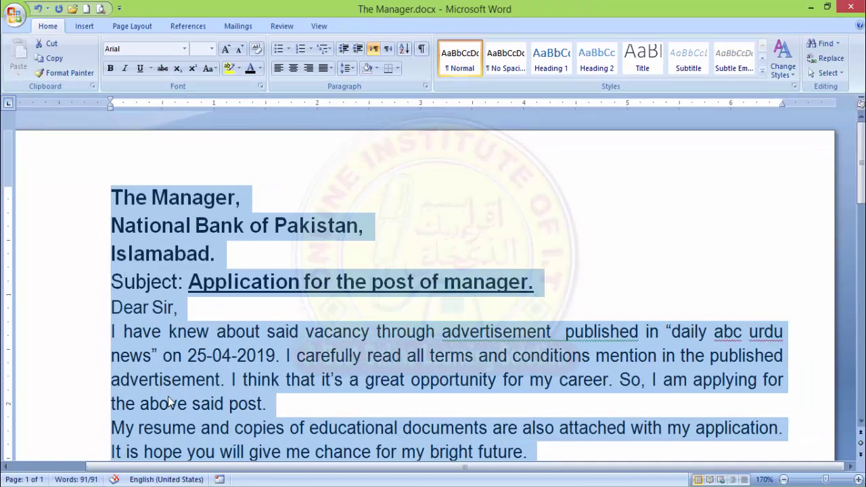
click(346, 68)
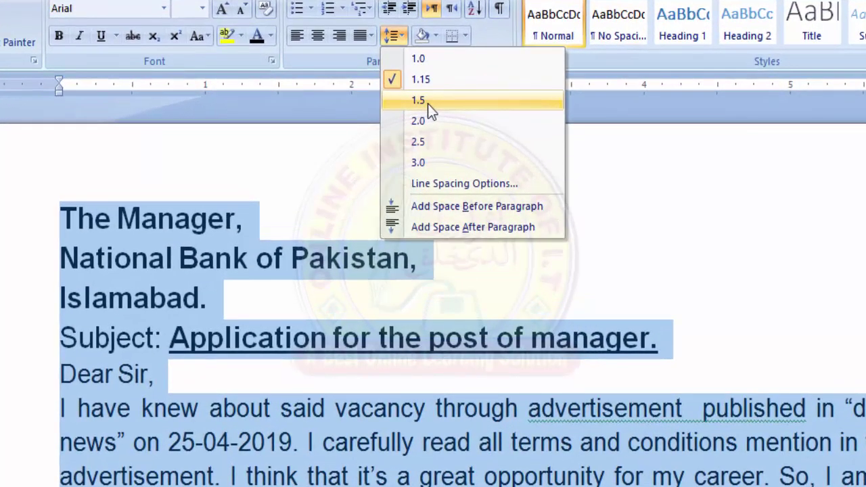
click(427, 102)
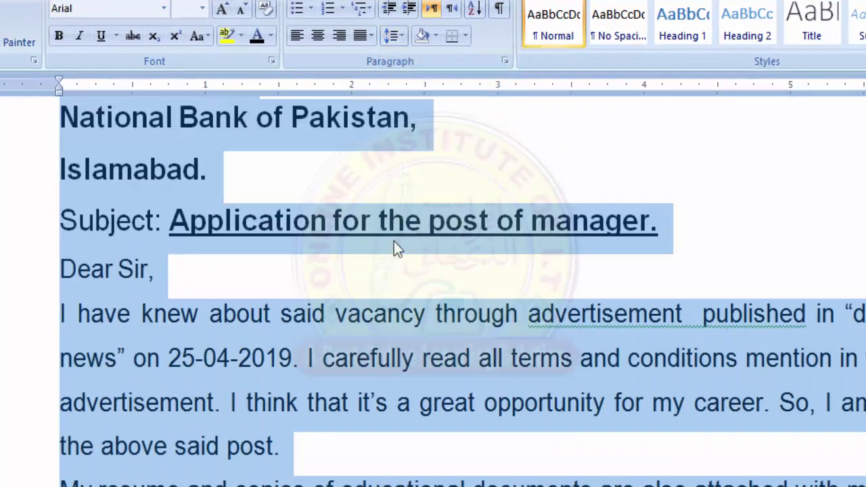
scroll(227, 359, up, 1)
scroll(207, 326, down, 2)
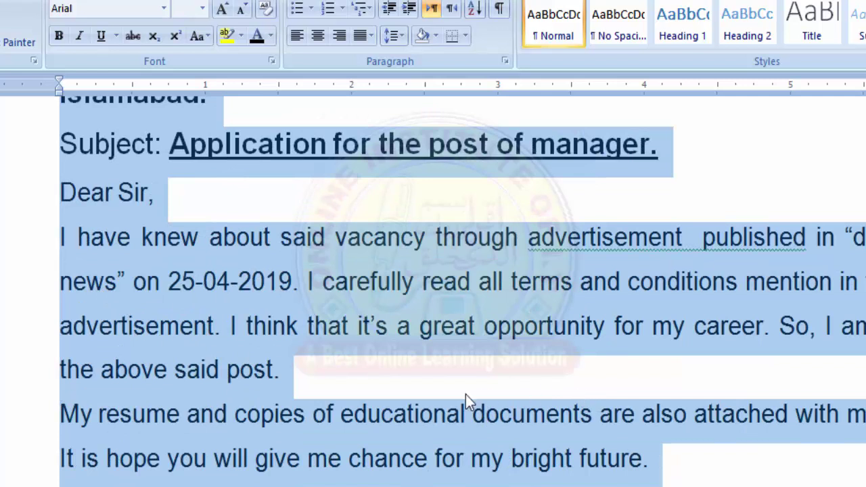
scroll(465, 395, up, 2)
Apply 2.0 line spacing to the letter and scroll through the result
click(392, 36)
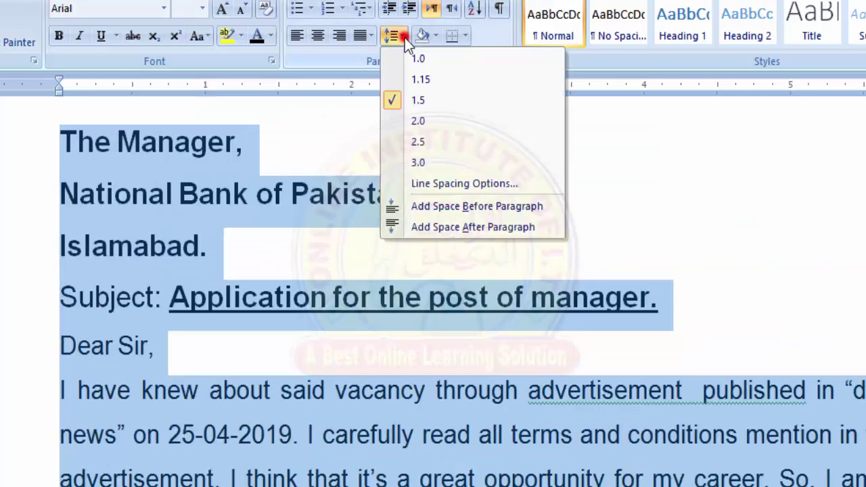
click(429, 127)
scroll(416, 334, down, 1)
scroll(414, 338, down, 2)
scroll(414, 339, up, 1)
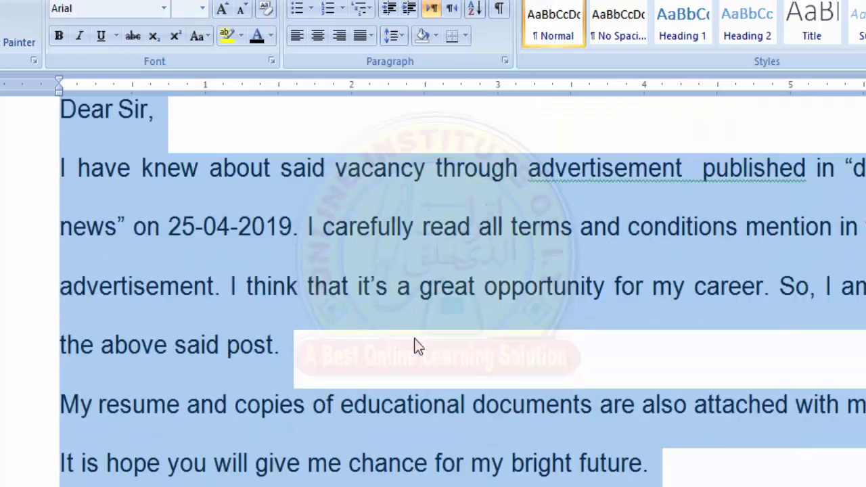
scroll(414, 338, up, 3)
scroll(414, 329, up, 2)
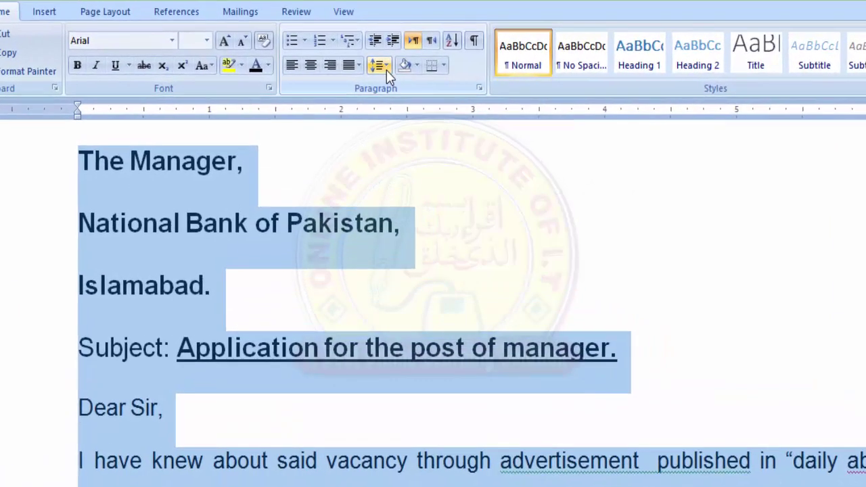
Set the letter back to 1.0 line spacing, then reselect the whole letter text
click(386, 68)
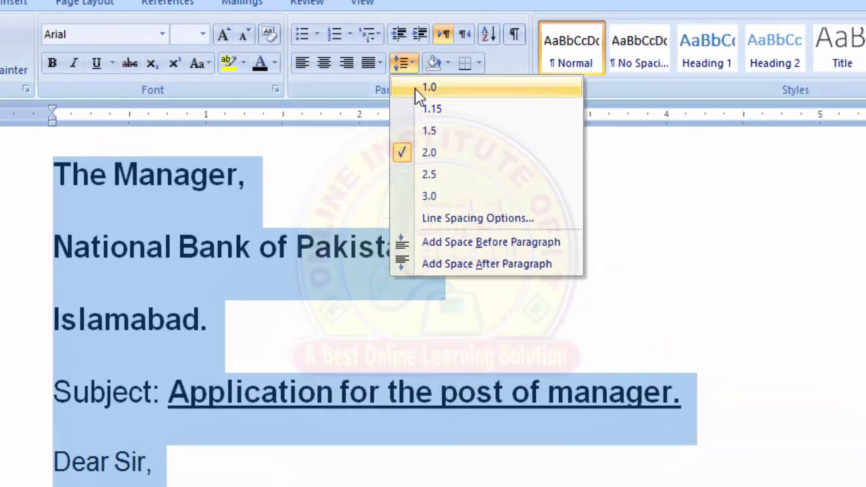
click(414, 89)
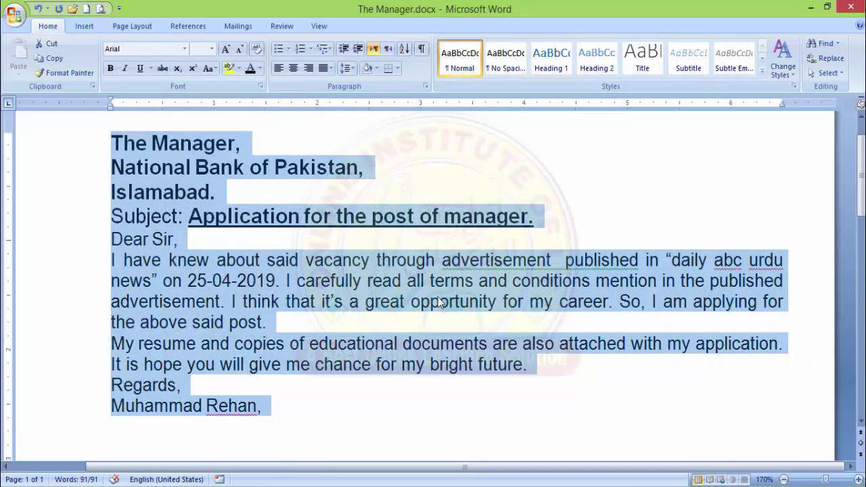
click(203, 237)
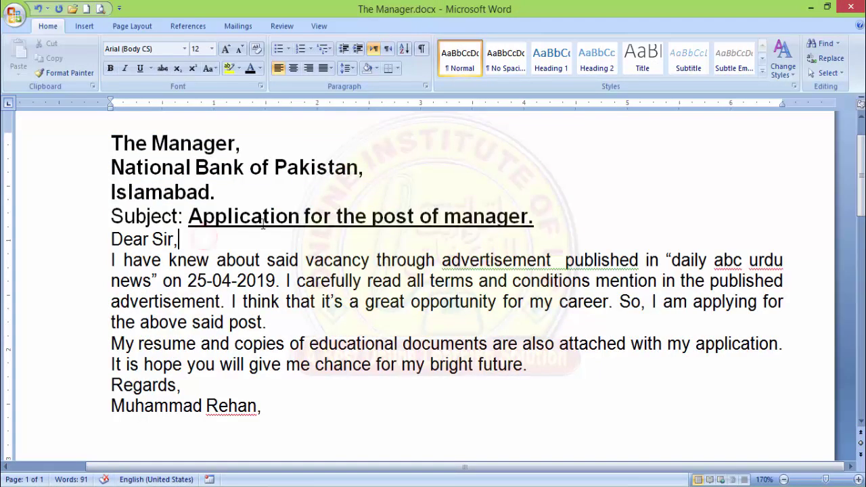
click(223, 189)
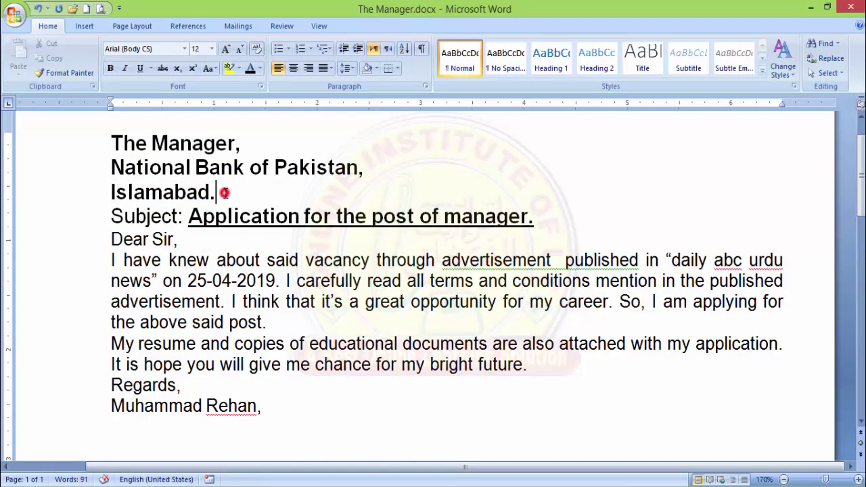
click(183, 239)
mouse_move(112, 142)
mouse_down()
mouse_move(273, 377)
mouse_move(278, 405)
mouse_up()
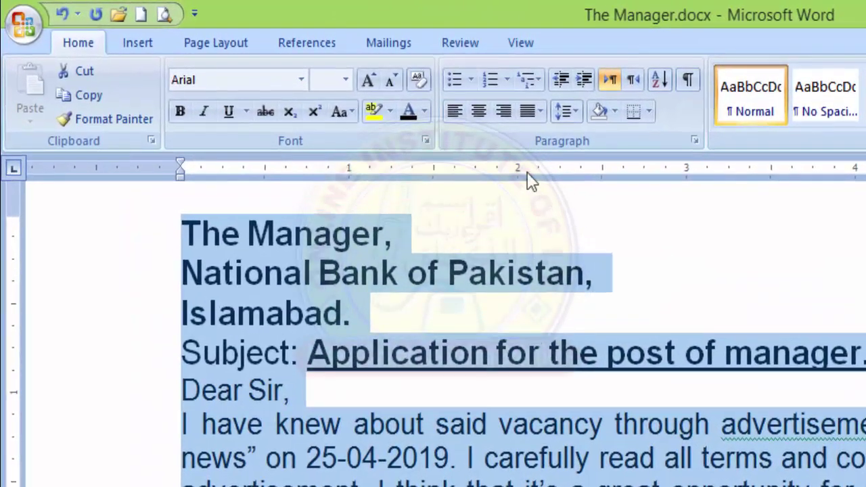
In Line Spacing Options, step Spacing Before up from 6 to 12 pt and apply it
click(572, 111)
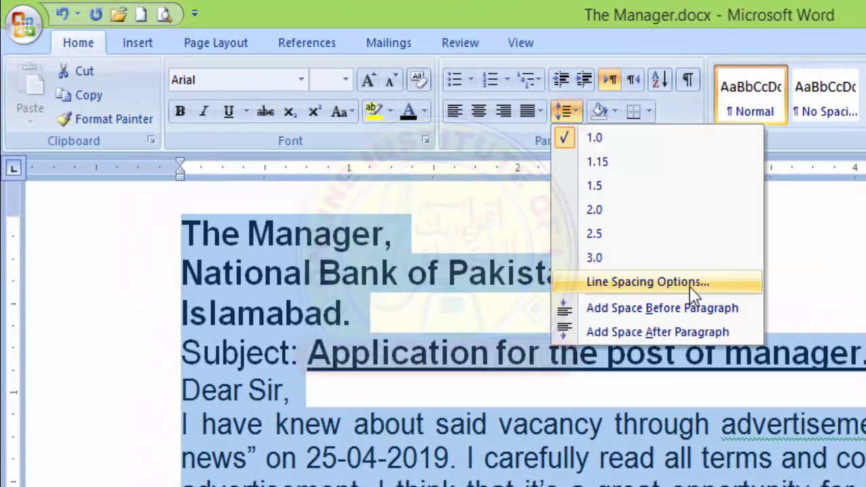
click(725, 286)
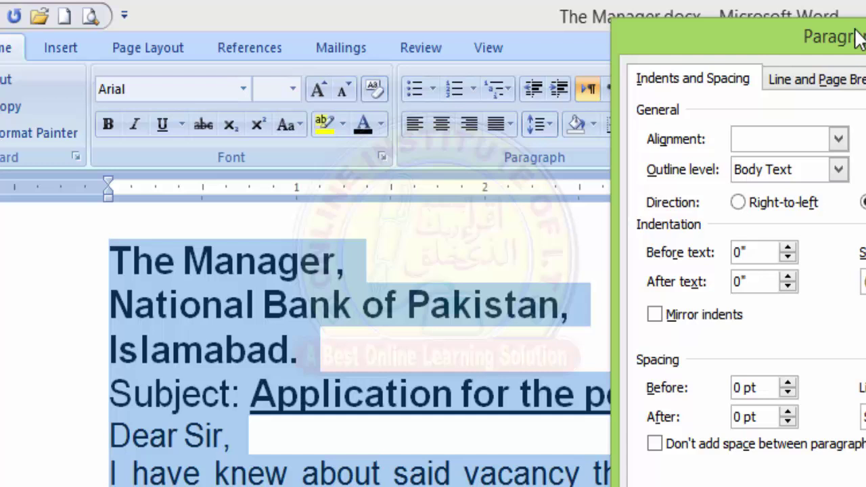
drag(858, 38, 593, 54)
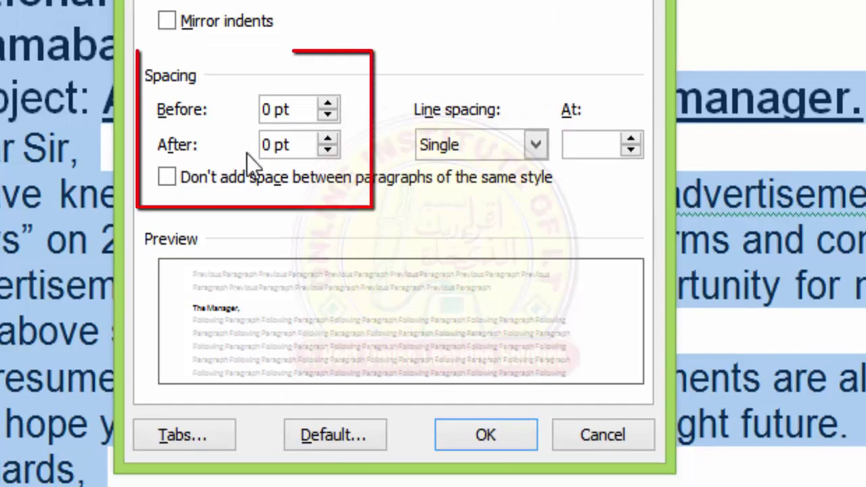
click(327, 105)
click(327, 104)
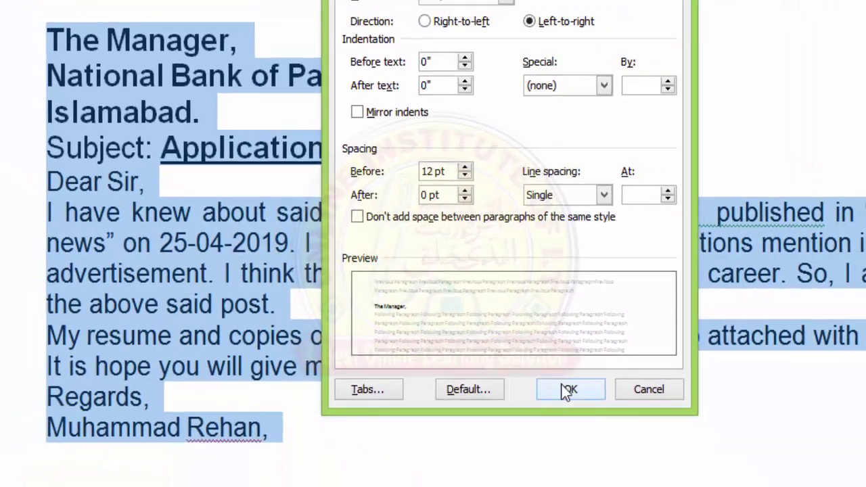
click(612, 424)
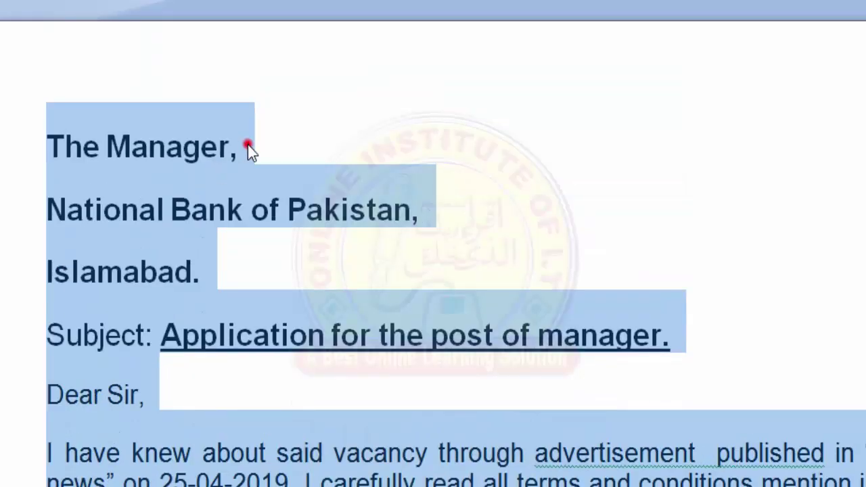
click(248, 145)
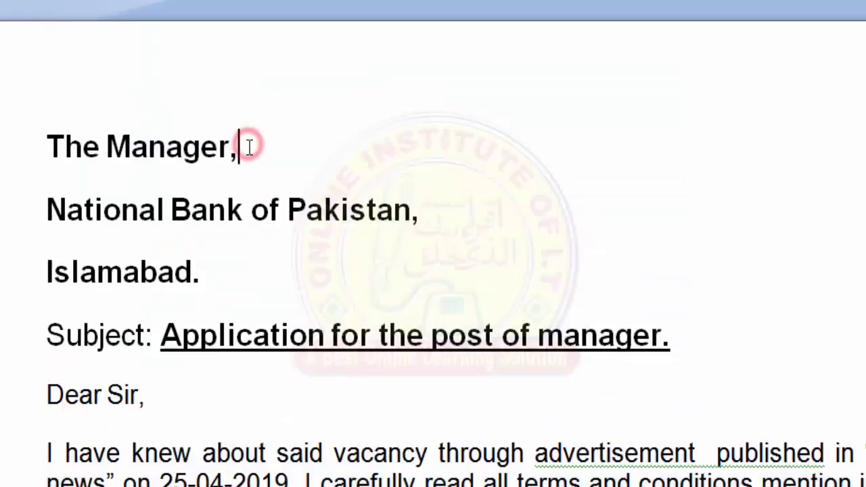
click(65, 182)
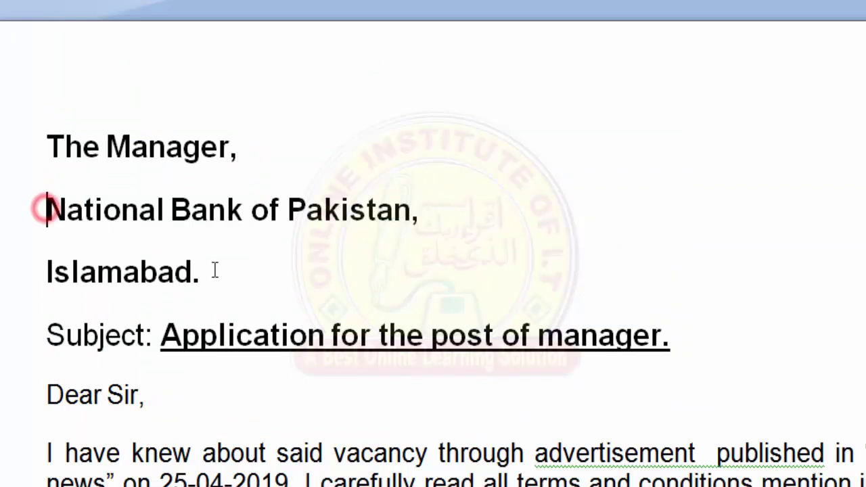
click(211, 271)
scroll(222, 261, down, 3)
click(163, 234)
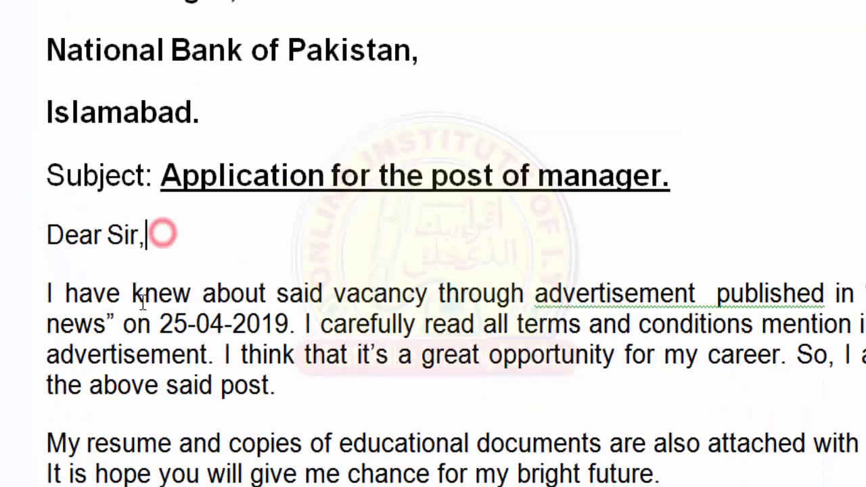
scroll(165, 250, down, 2)
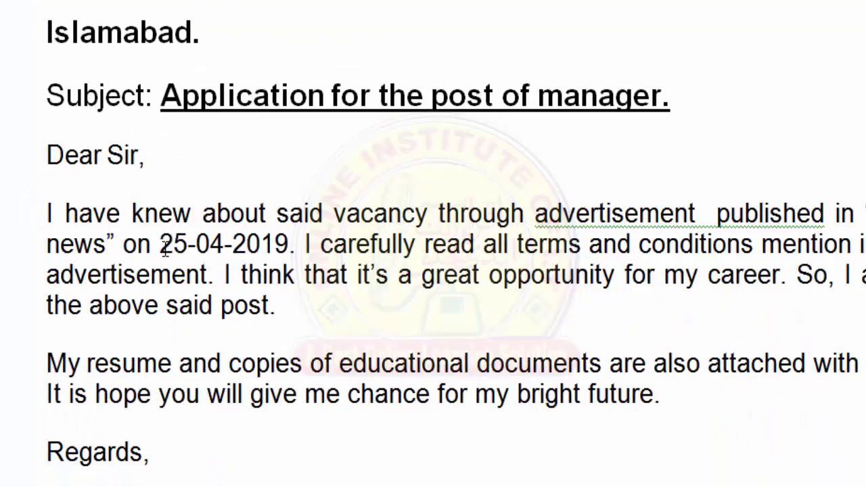
scroll(181, 223, down, 2)
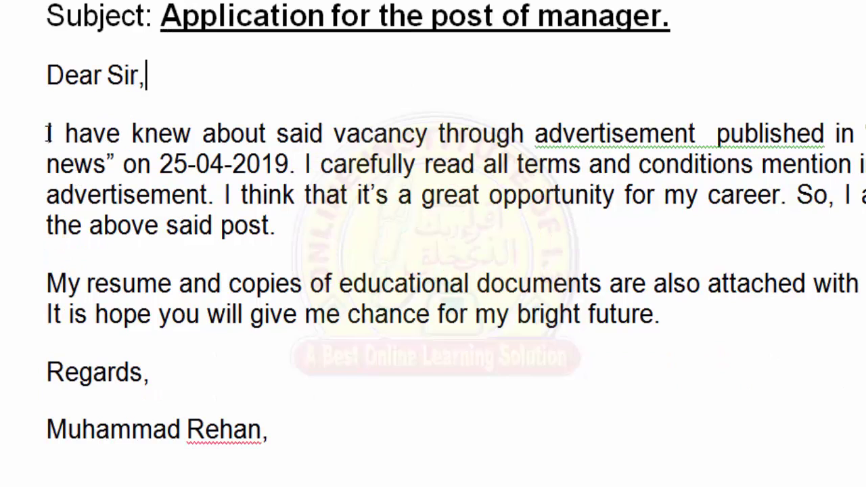
drag(46, 129, 269, 227)
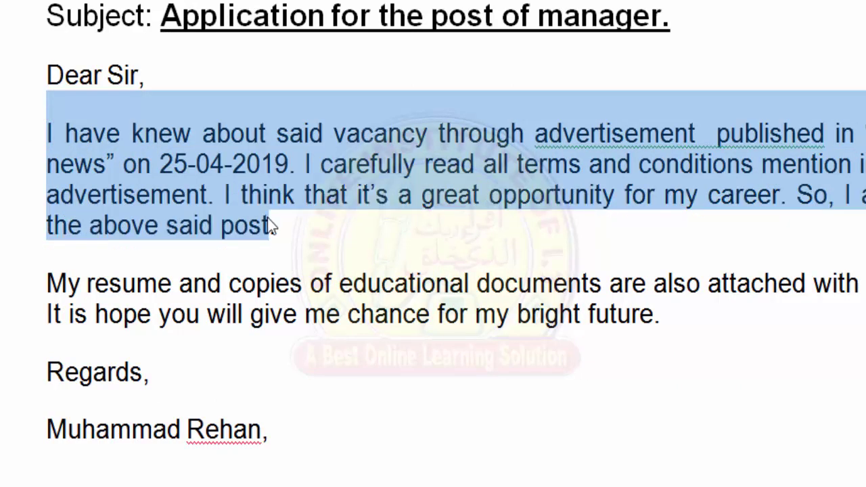
click(157, 182)
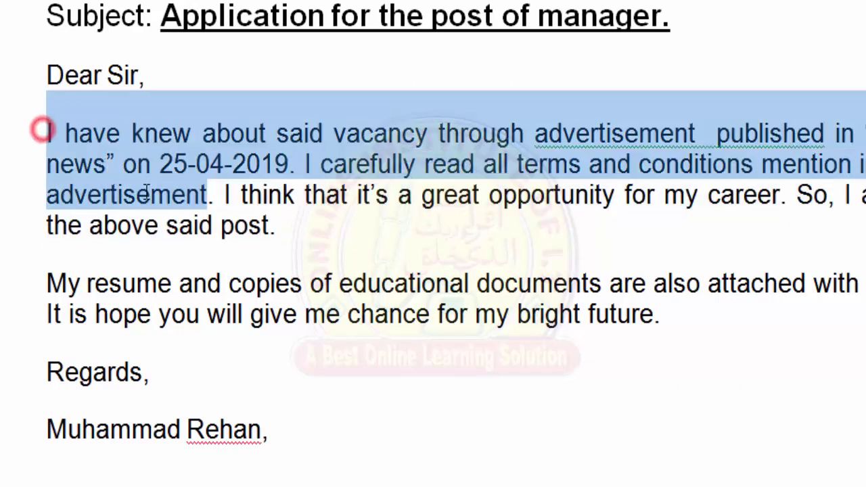
drag(36, 130, 295, 228)
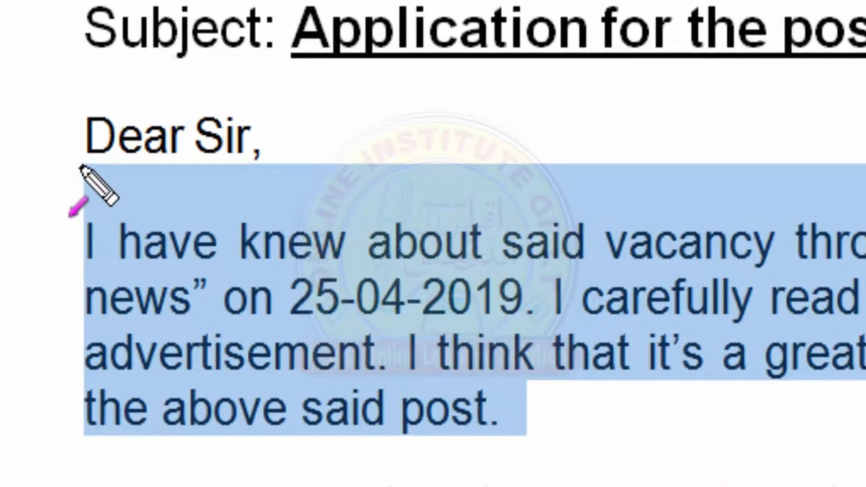
drag(81, 162, 81, 226)
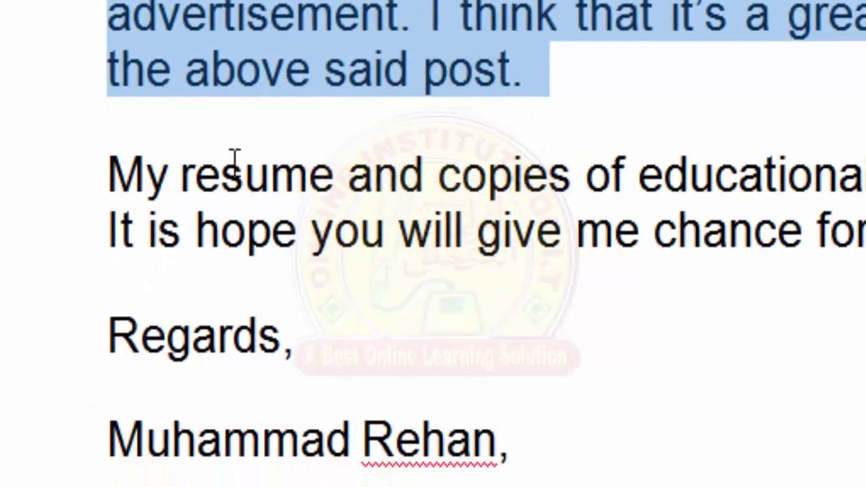
mouse_move(103, 148)
mouse_down()
mouse_move(154, 162)
mouse_move(321, 338)
mouse_move(318, 284)
mouse_up()
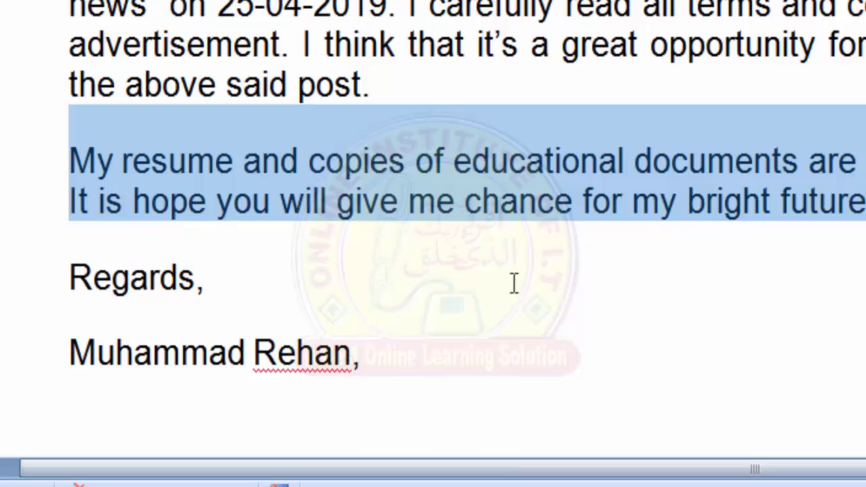
scroll(167, 251, up, 3)
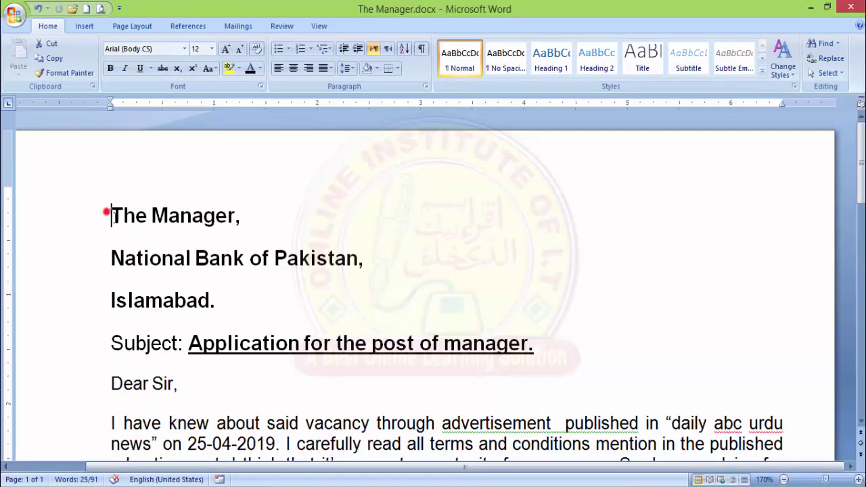
Select the three bank address lines and change their Spacing Before from 12 to 0 pt
drag(108, 213, 247, 291)
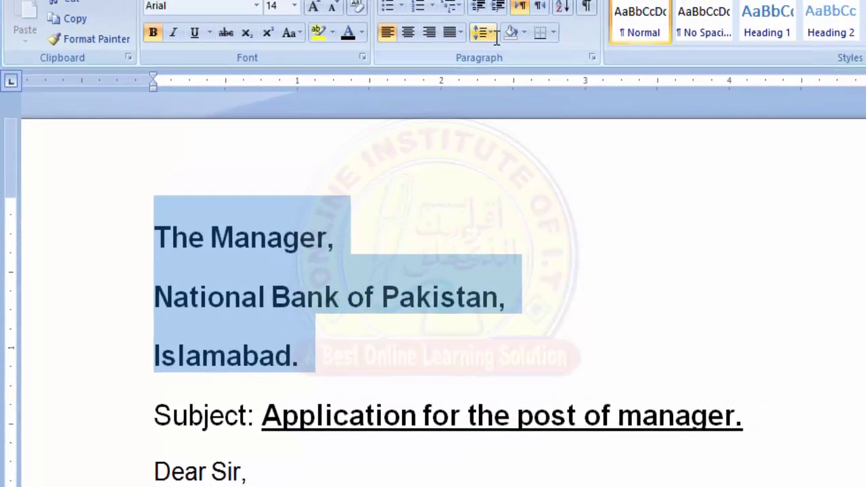
click(470, 44)
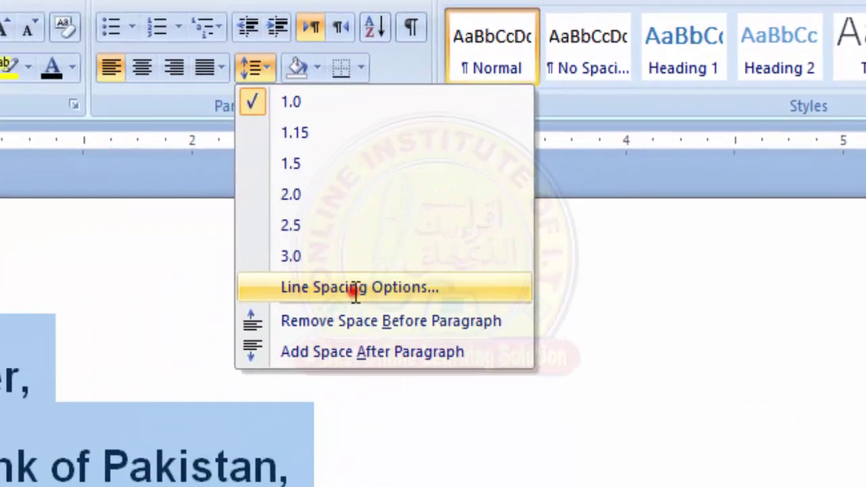
click(355, 290)
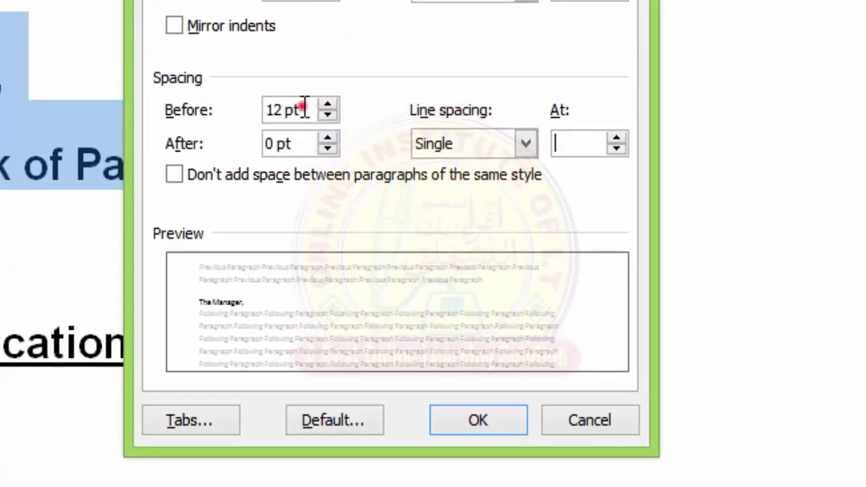
drag(301, 111, 173, 122)
text(0)
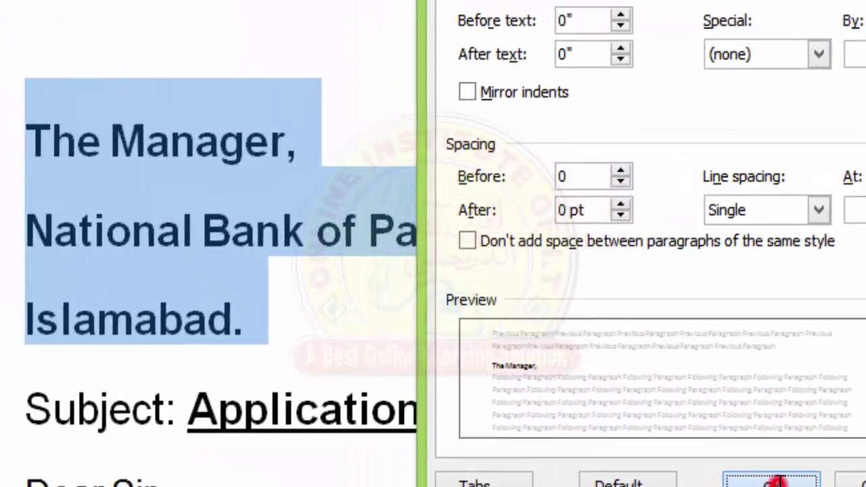
click(608, 448)
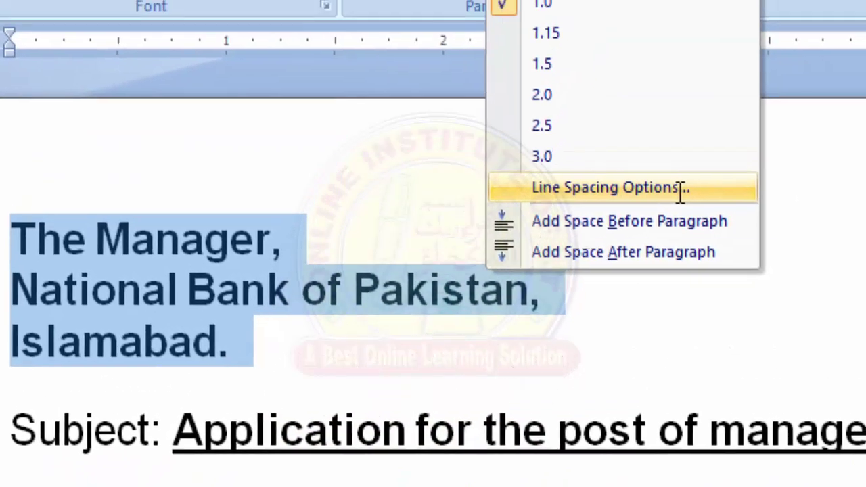
Apply 1.5 lines spacing to the address lines in the Paragraph dialog
click(689, 64)
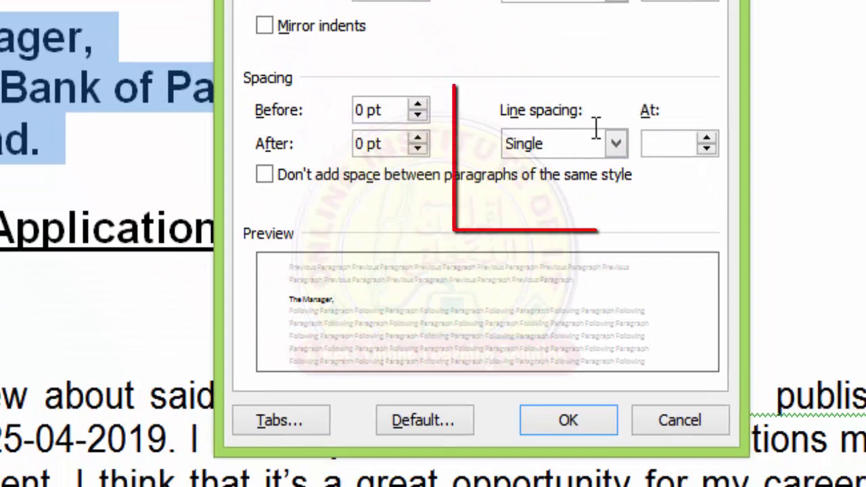
click(617, 143)
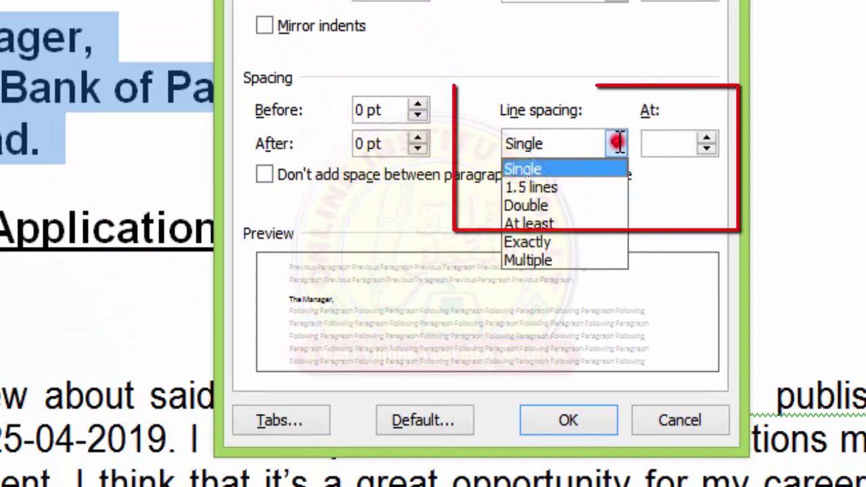
click(588, 187)
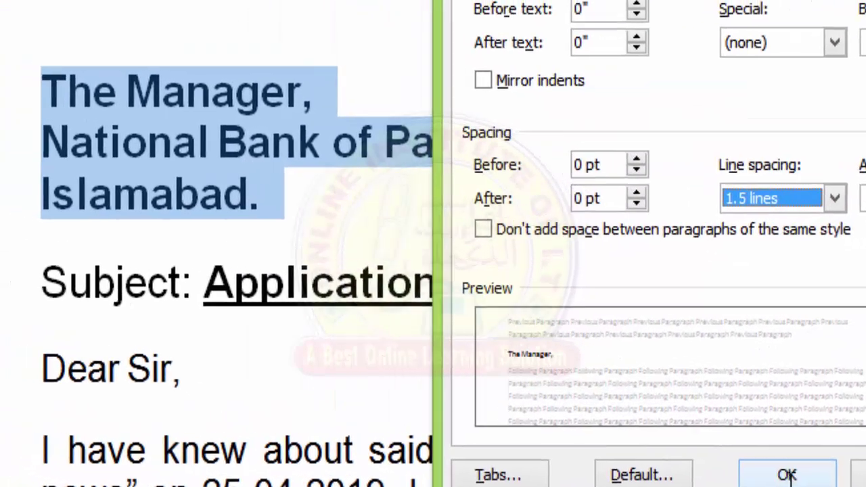
click(568, 420)
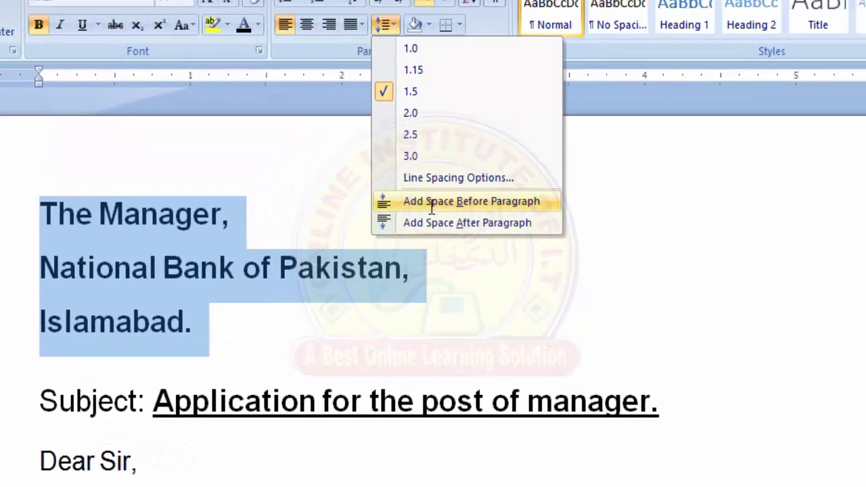
Switch the address lines to Double line spacing
click(419, 188)
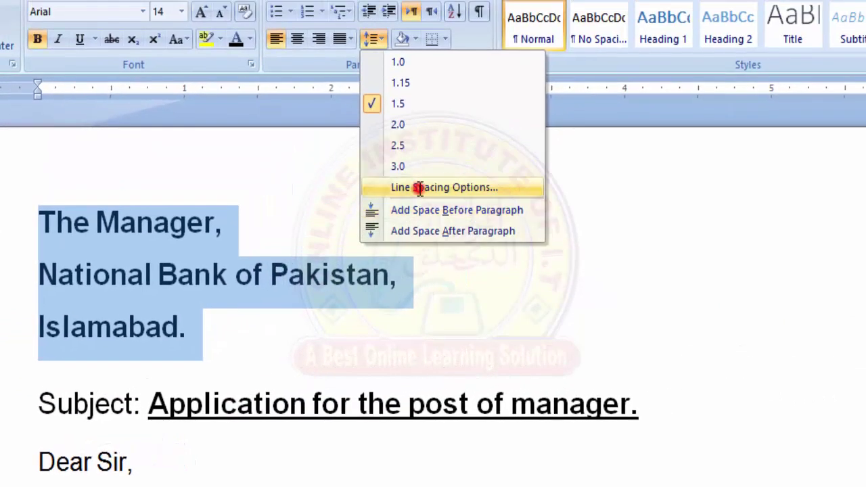
click(566, 295)
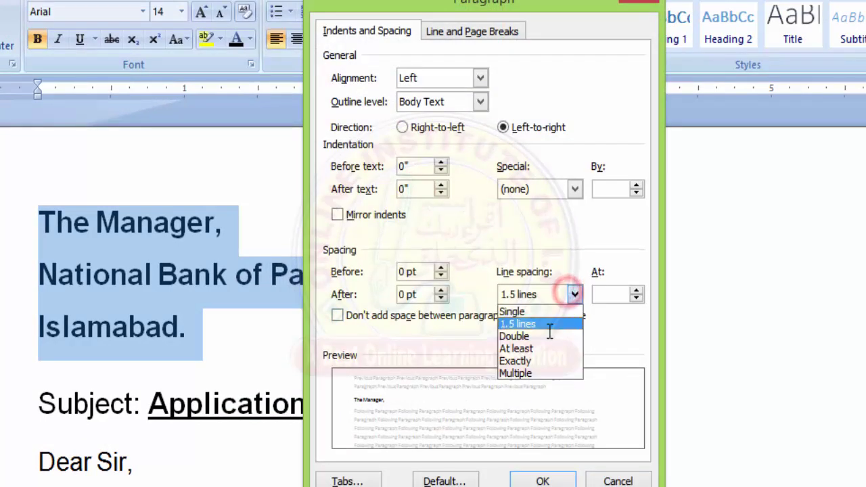
click(541, 336)
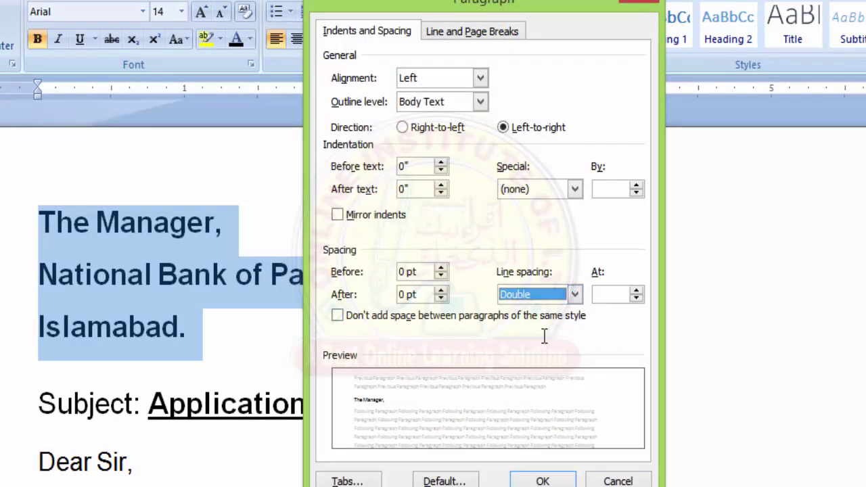
click(546, 481)
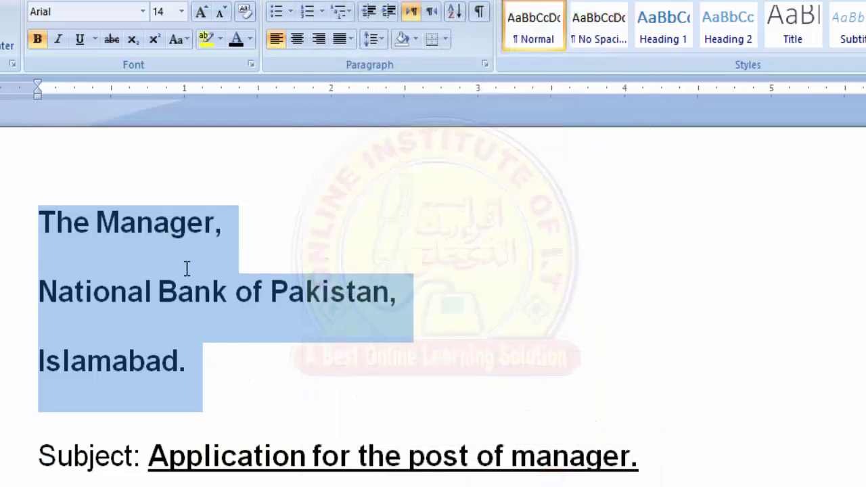
Choose At least line spacing for the address lines in the Paragraph dialog
click(384, 38)
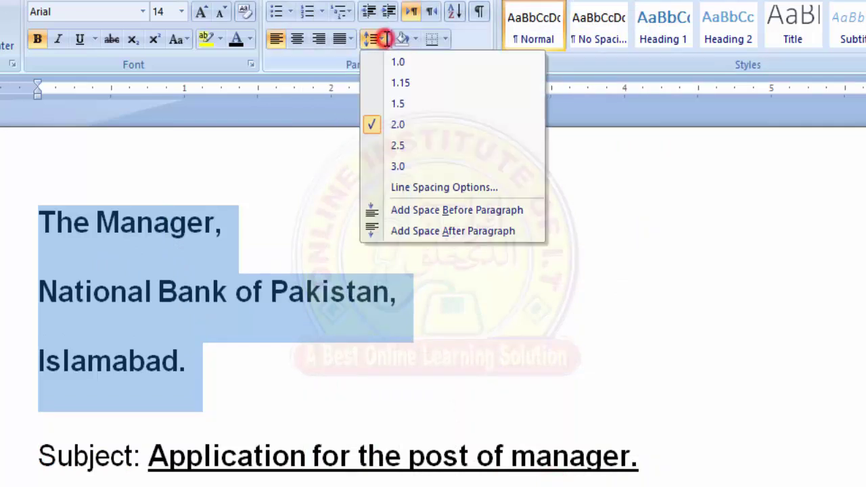
click(413, 190)
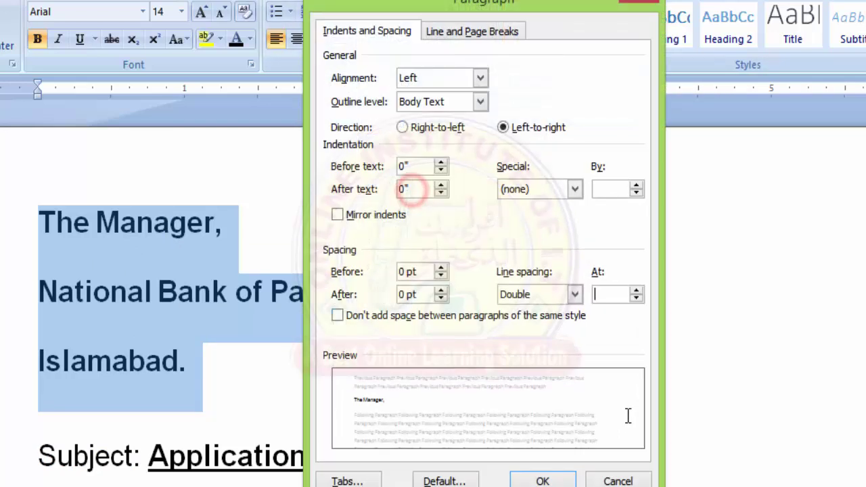
click(576, 294)
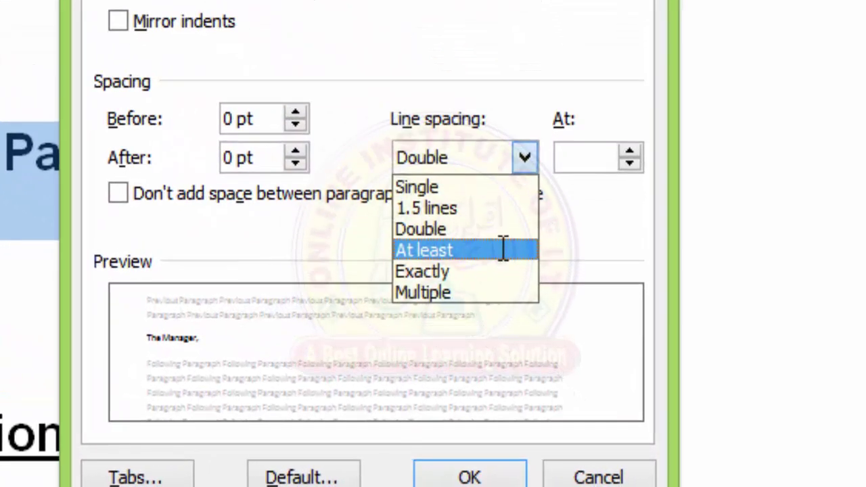
click(551, 333)
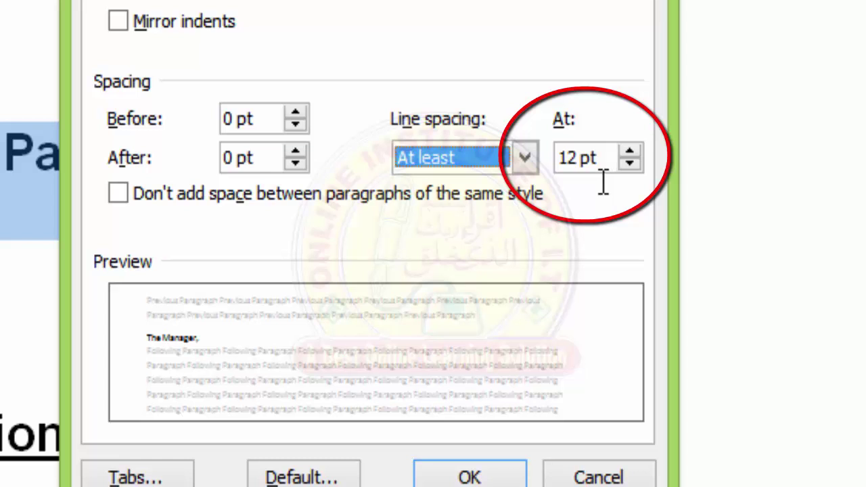
click(525, 157)
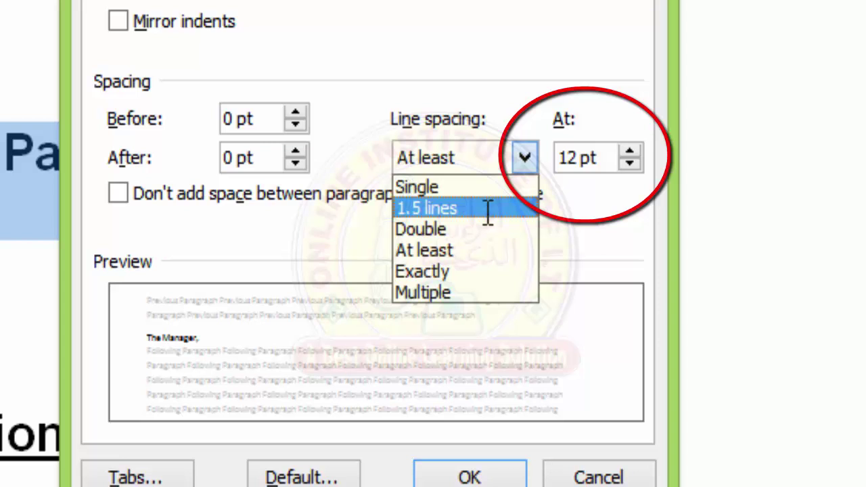
click(467, 250)
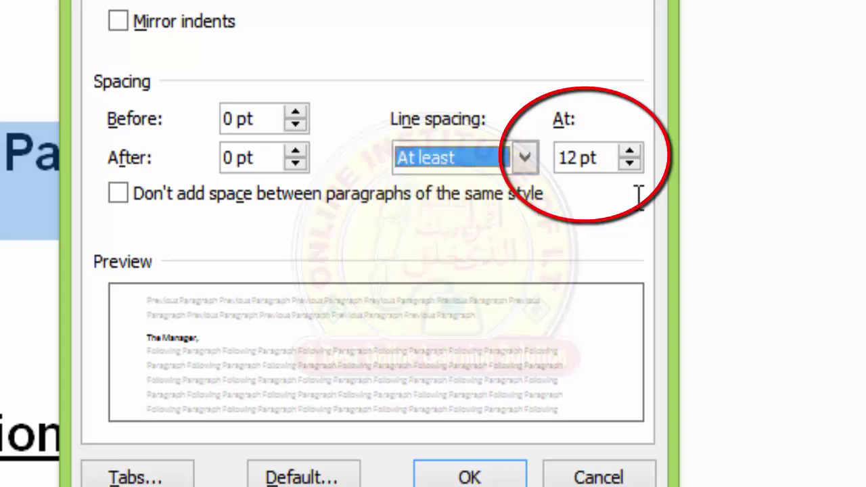
Raise the At least spacing value four points, from 12 pt to 16 pt
key(Tab)
click(630, 150)
click(629, 150)
click(630, 150)
click(630, 151)
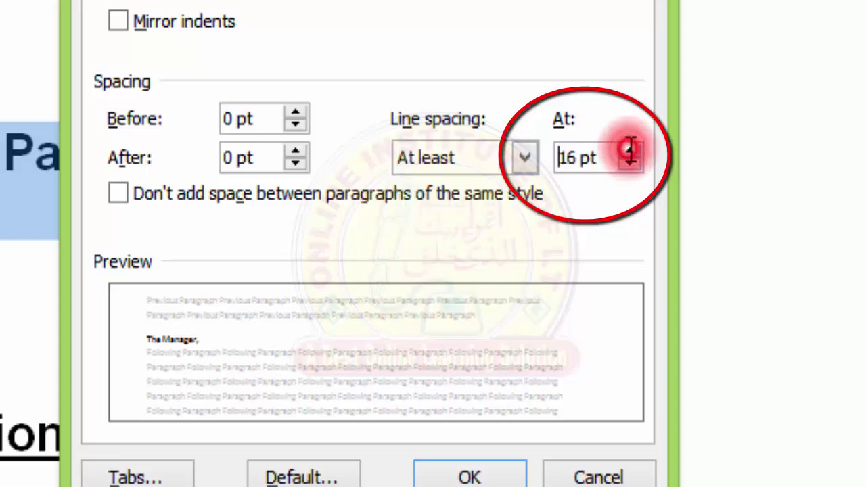
click(629, 150)
click(630, 150)
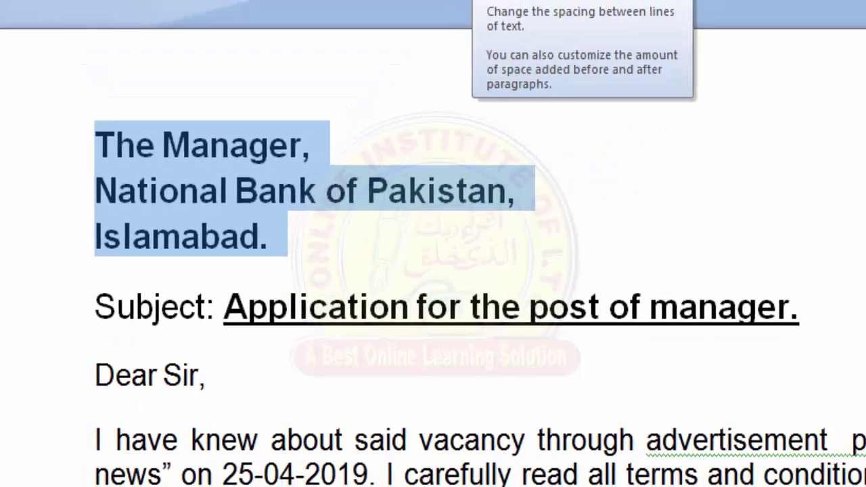
Raise the address lines' At least spacing to 22 pt, apply it, and deselect
click(346, 68)
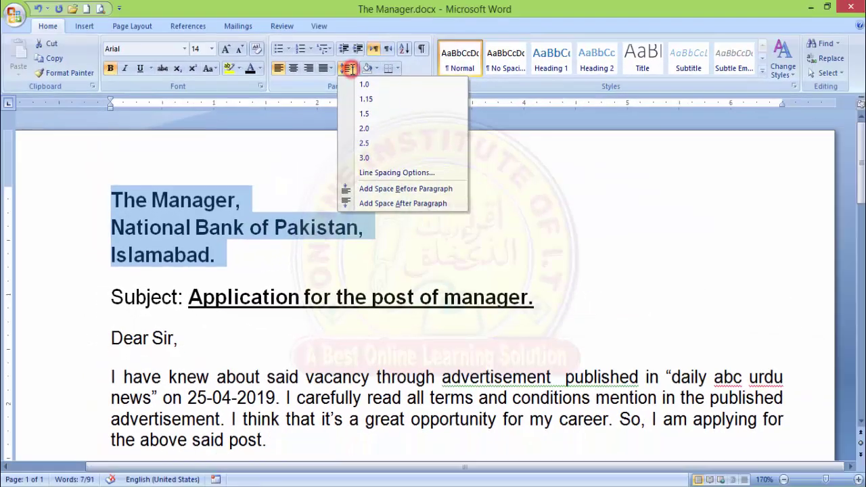
click(375, 171)
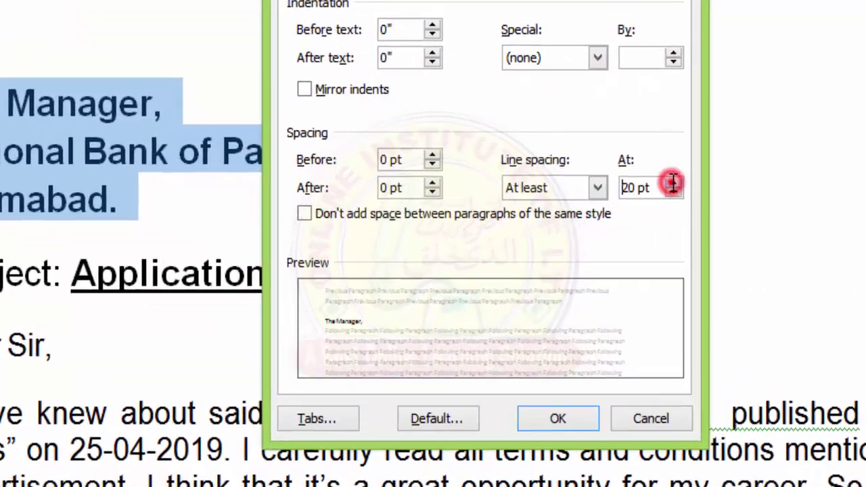
click(532, 245)
click(532, 244)
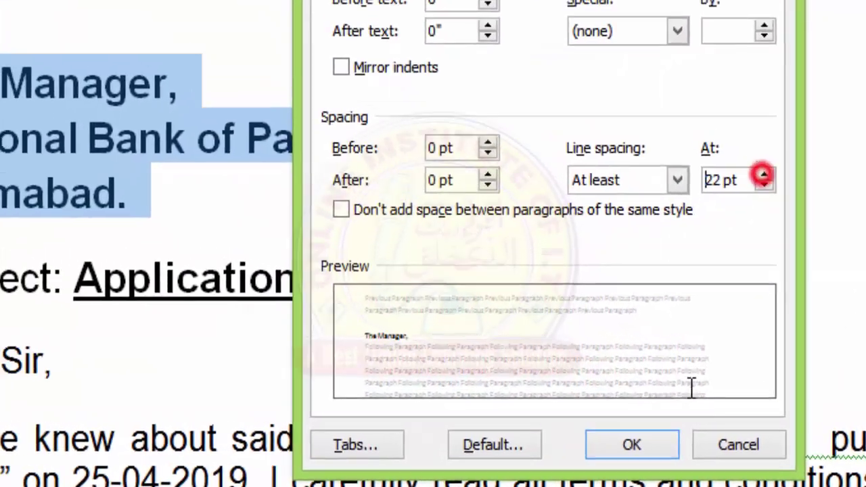
click(632, 444)
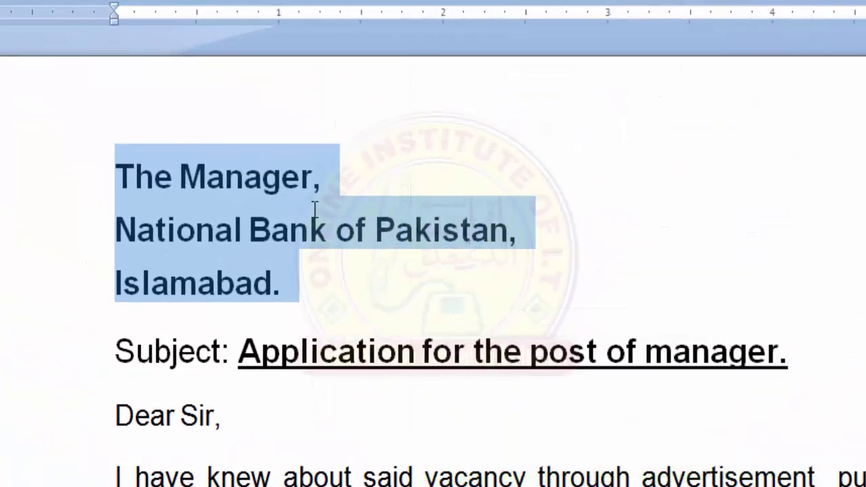
click(342, 282)
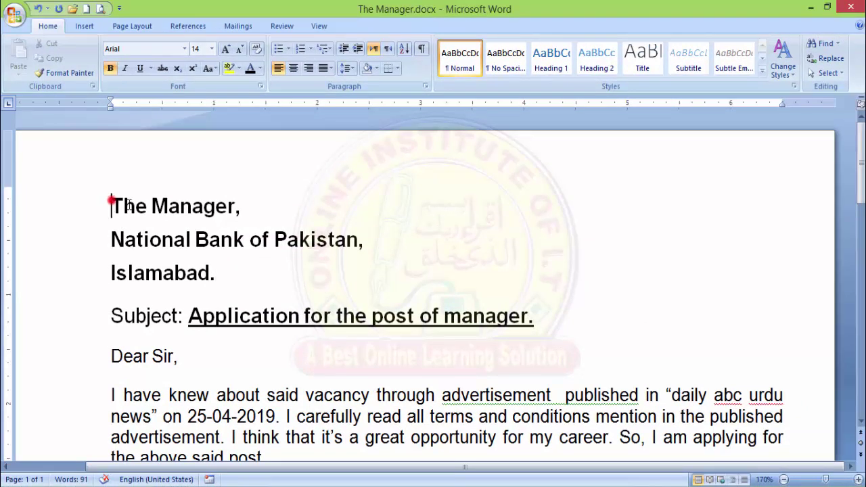
Select the two body paragraphs of the letter
drag(112, 201, 251, 273)
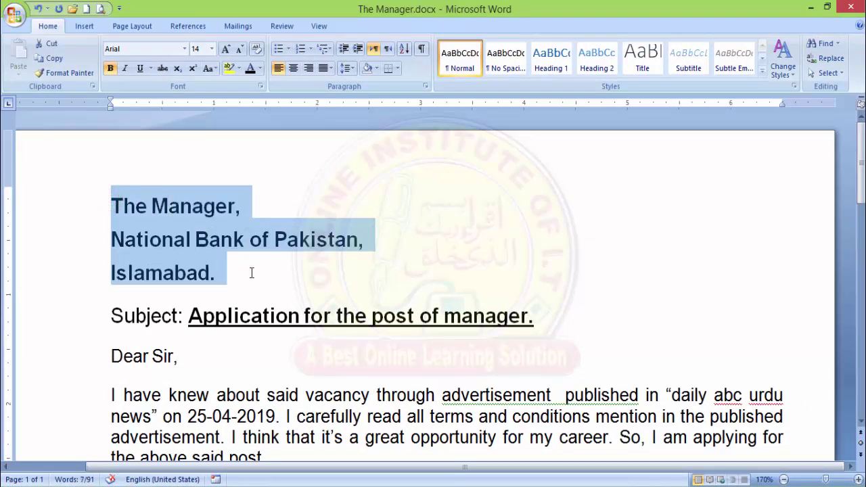
scroll(125, 273, down, 1)
drag(109, 261, 542, 263)
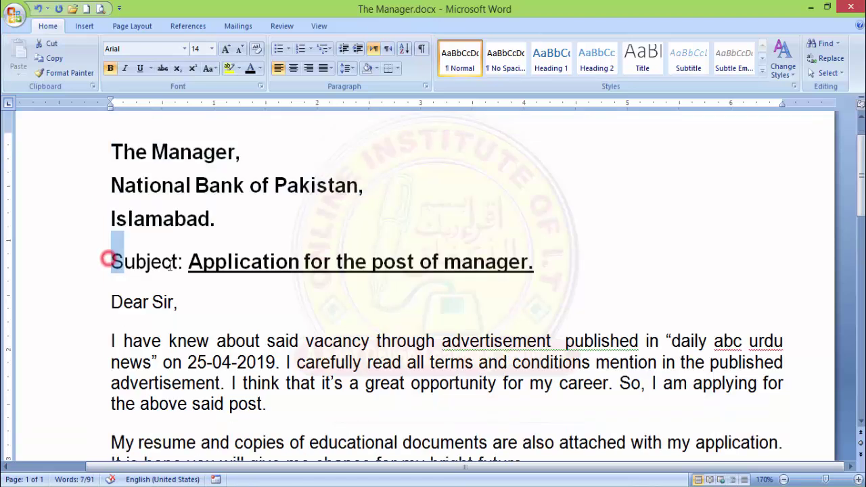
click(545, 284)
scroll(545, 285, down, 2)
drag(111, 232, 536, 362)
key(ctrl+c)
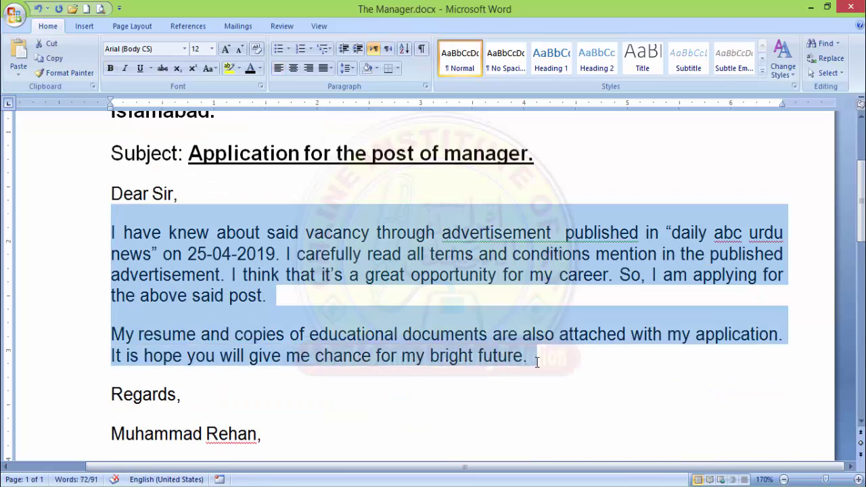
Paste a second copy of both body paragraphs after 'future.' and review it
click(540, 365)
key(ctrl+v)
scroll(287, 356, down, 1)
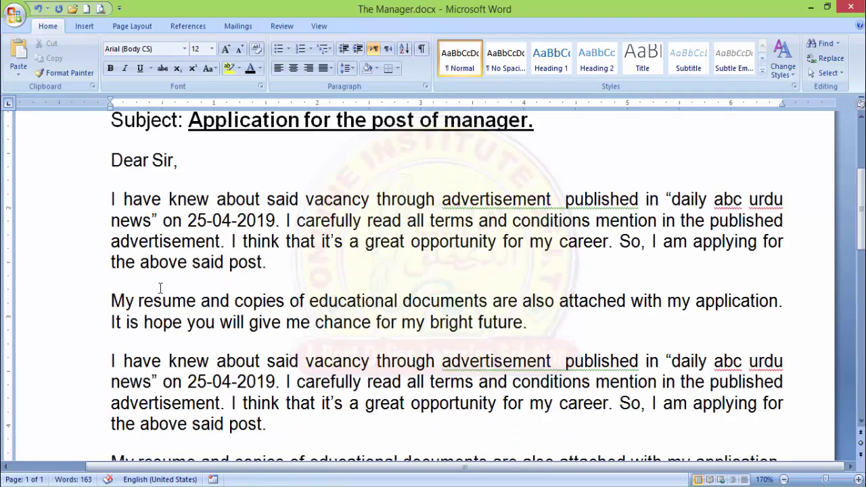
click(119, 337)
scroll(188, 358, down, 1)
scroll(140, 319, down, 1)
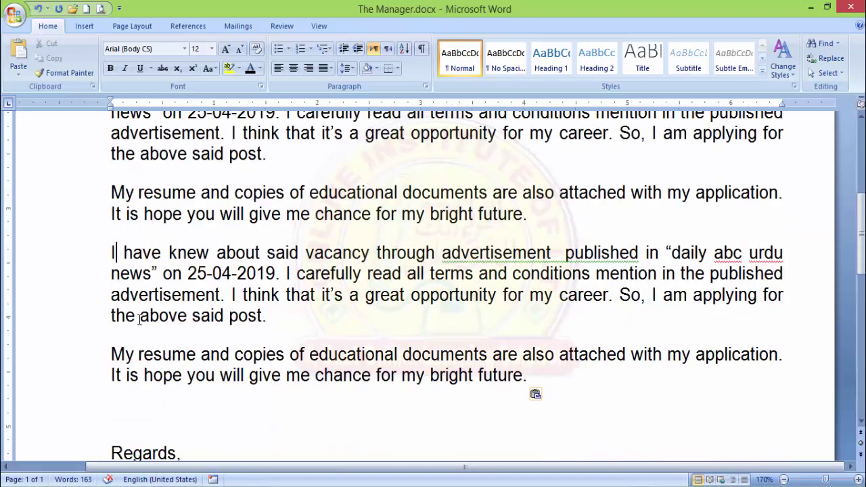
scroll(182, 302, up, 3)
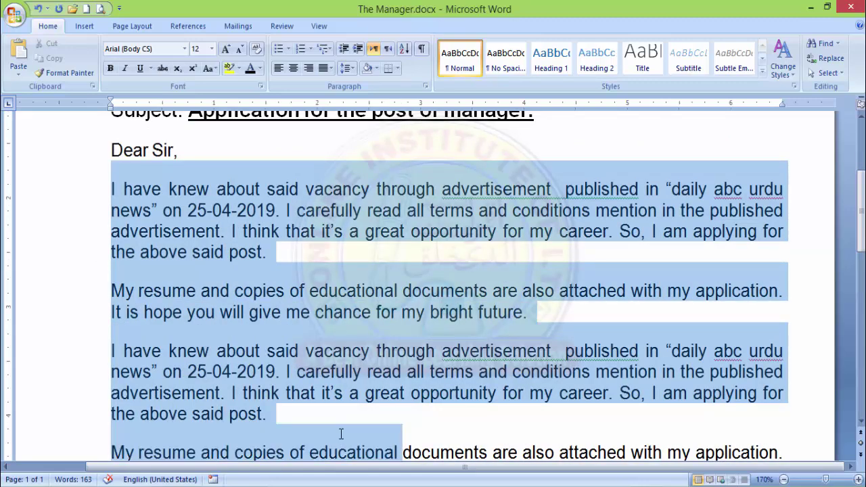
Select the body paragraphs and change Spacing Before from 12 to 0 pt and After to 18 pt
drag(108, 253, 528, 377)
click(347, 68)
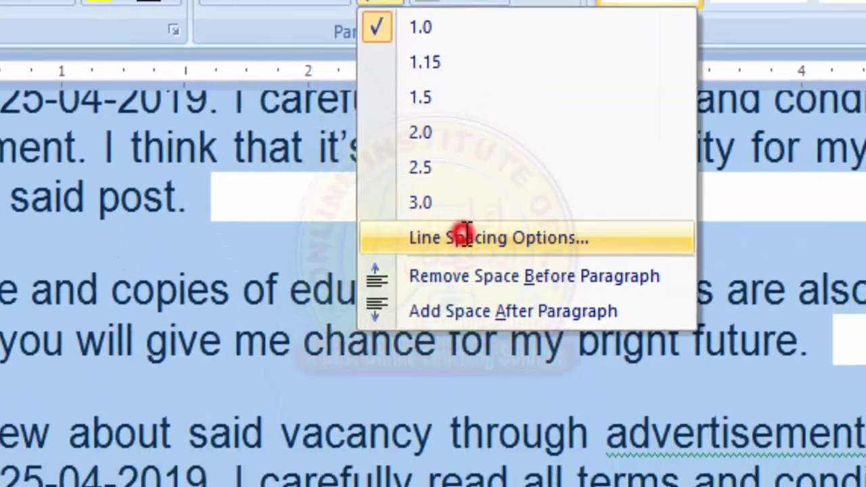
click(465, 235)
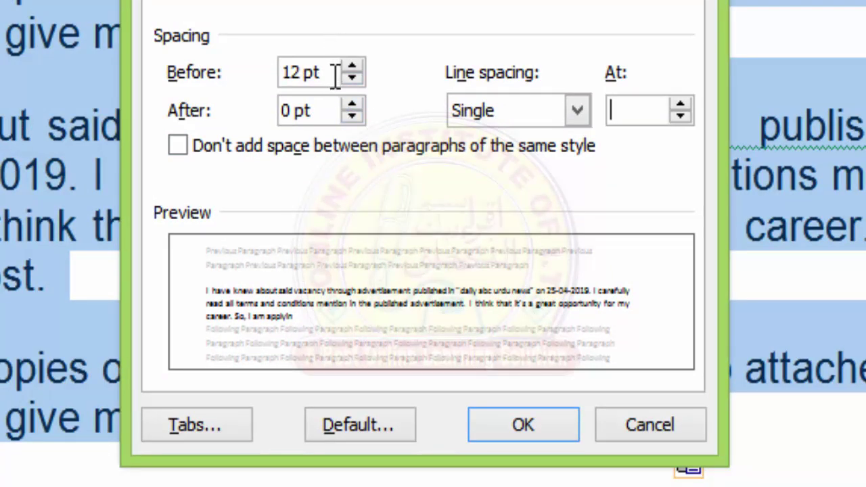
drag(333, 77, 257, 83)
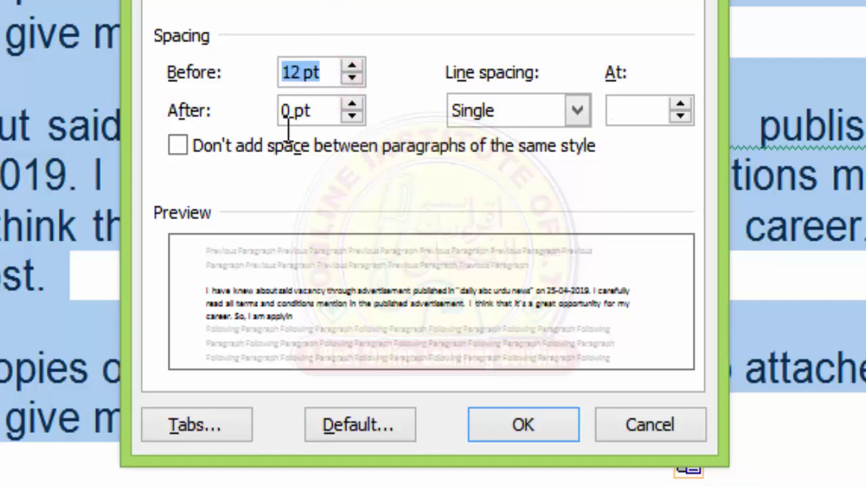
text(0)
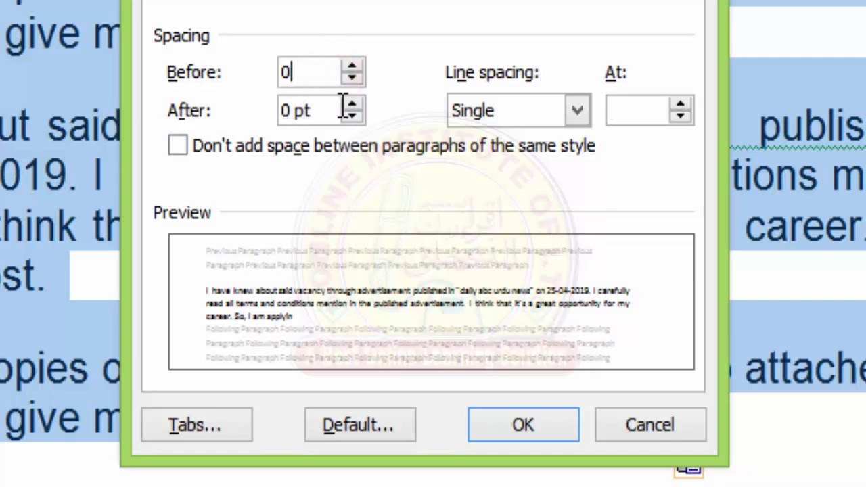
click(351, 104)
click(352, 105)
click(352, 104)
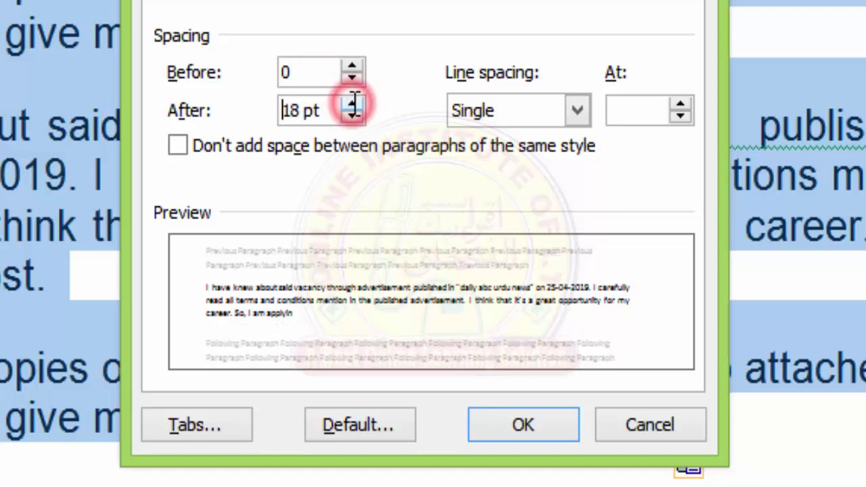
key(Return)
click(54, 76)
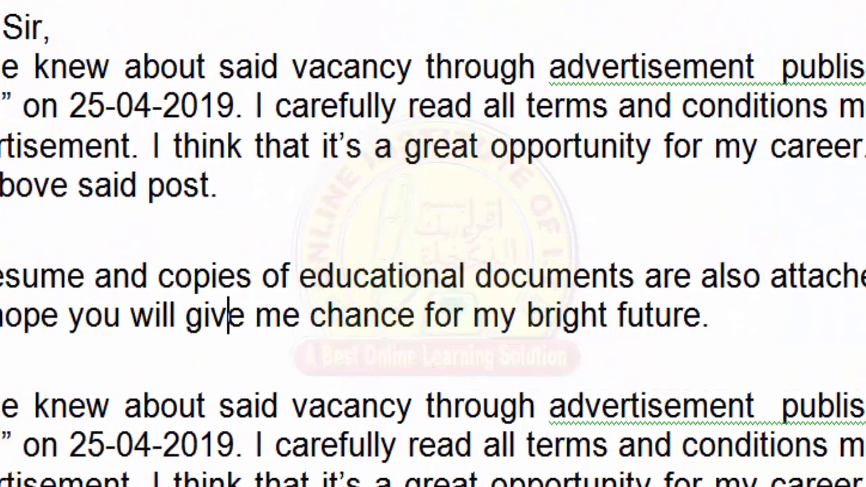
drag(70, 130, 177, 169)
drag(292, 208, 337, 230)
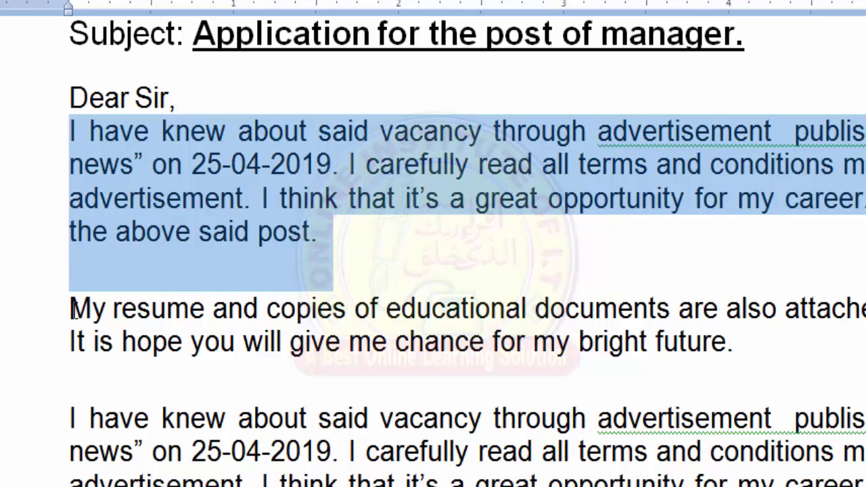
mouse_move(72, 308)
mouse_down()
mouse_move(261, 358)
mouse_move(819, 358)
mouse_up()
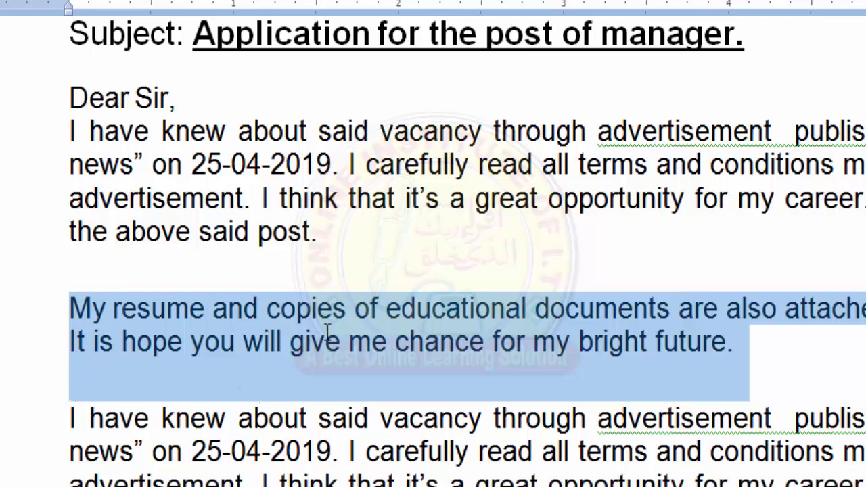
scroll(281, 318, up, 3)
drag(52, 384, 52, 477)
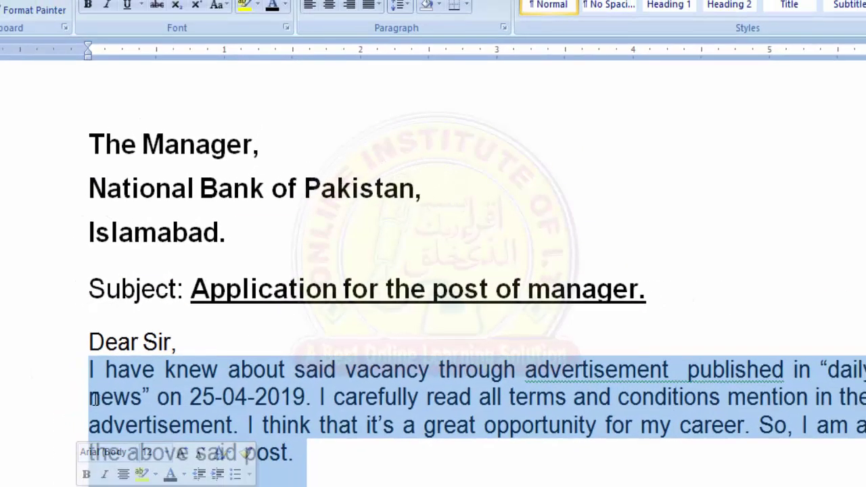
click(111, 312)
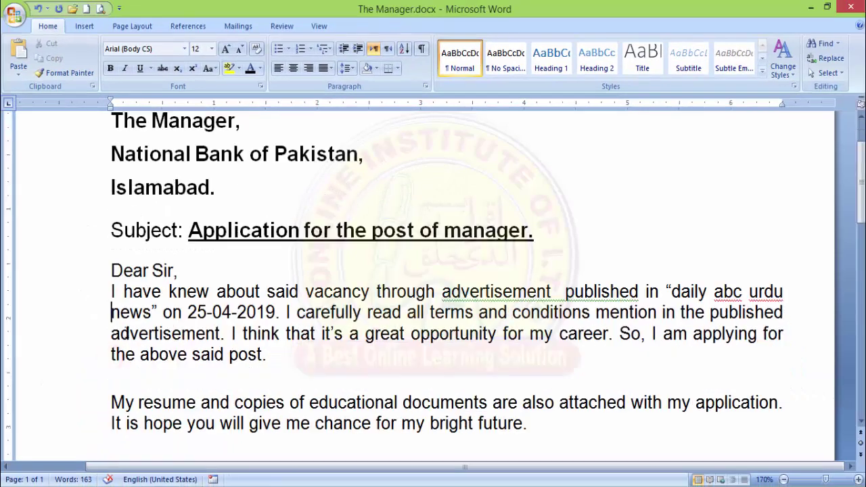
drag(107, 293, 253, 454)
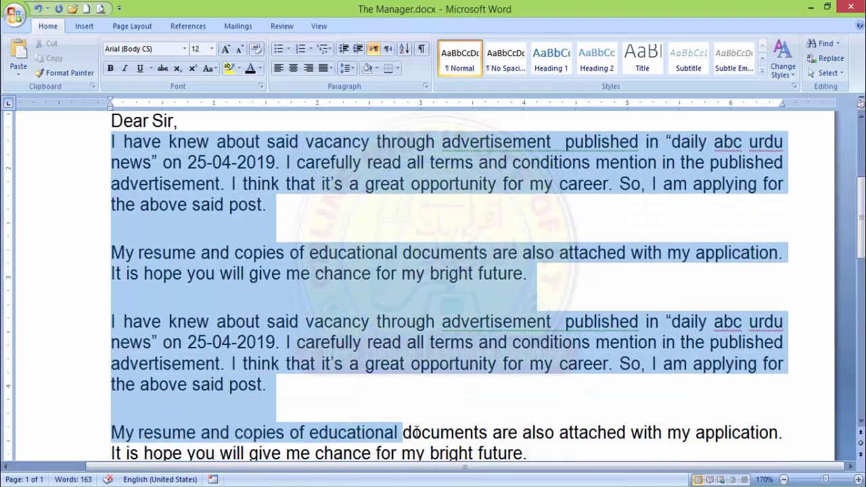
mouse_move(253, 454)
mouse_down()
mouse_move(515, 440)
mouse_move(567, 419)
mouse_up()
scroll(567, 418, up, 2)
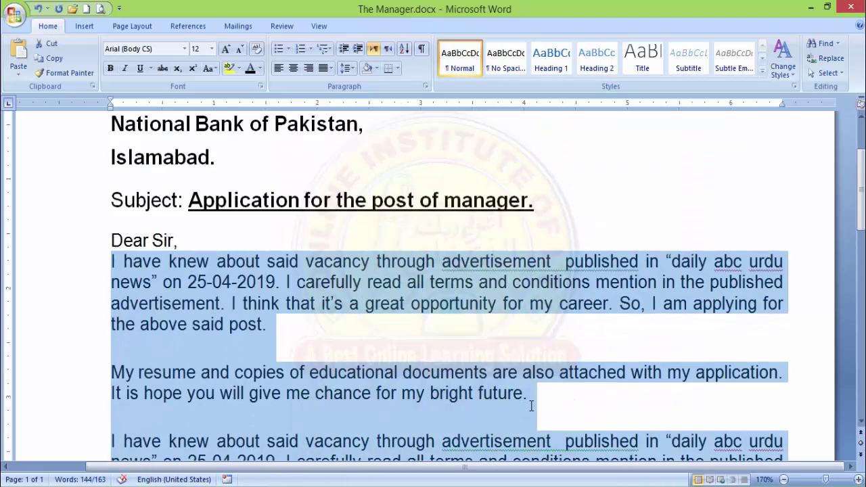
click(278, 320)
scroll(279, 377, down, 1)
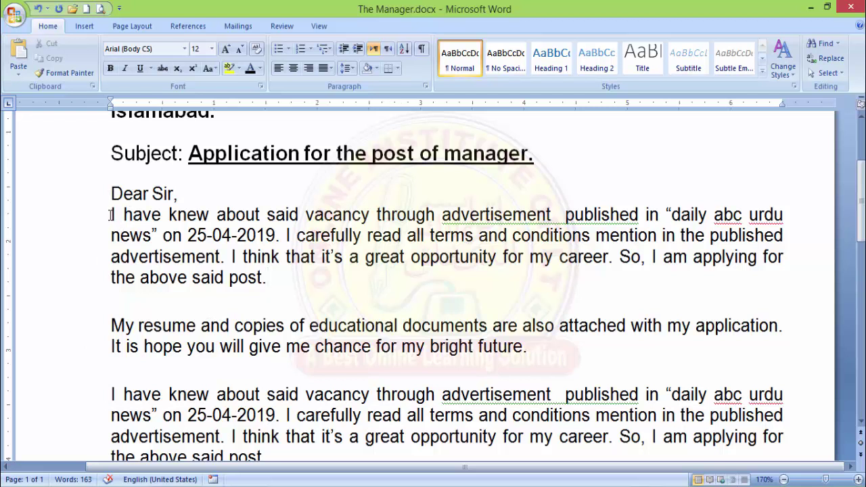
click(198, 194)
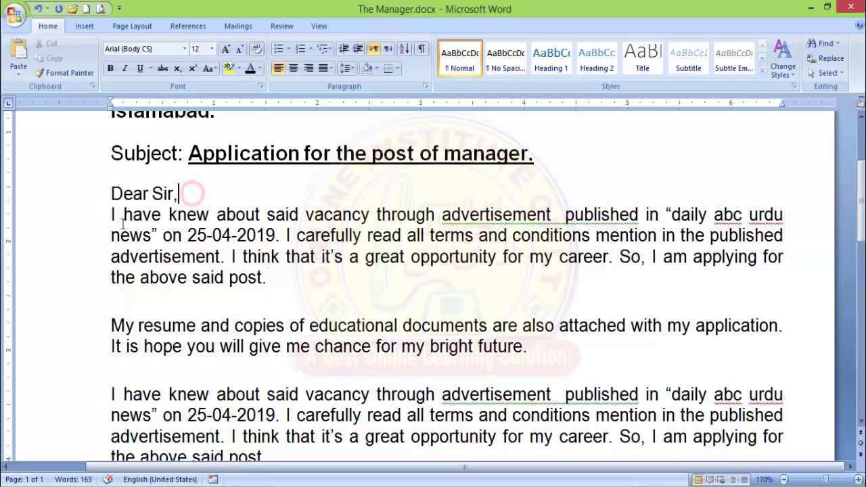
drag(111, 214, 279, 281)
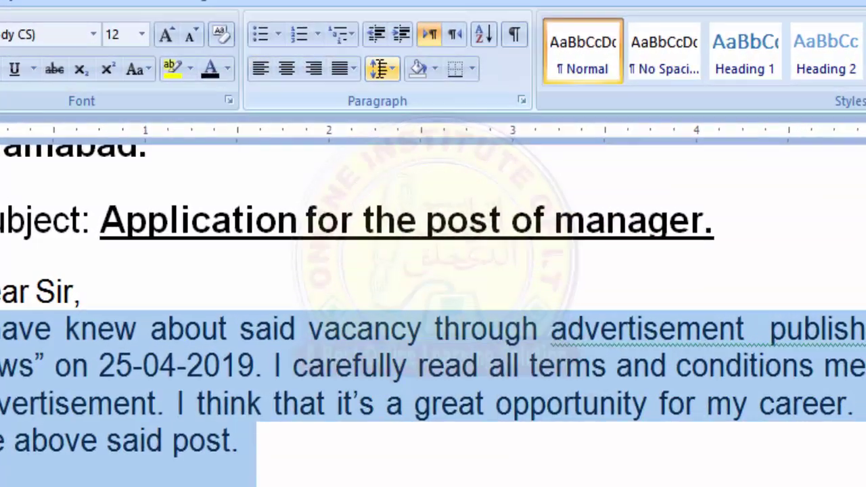
click(362, 68)
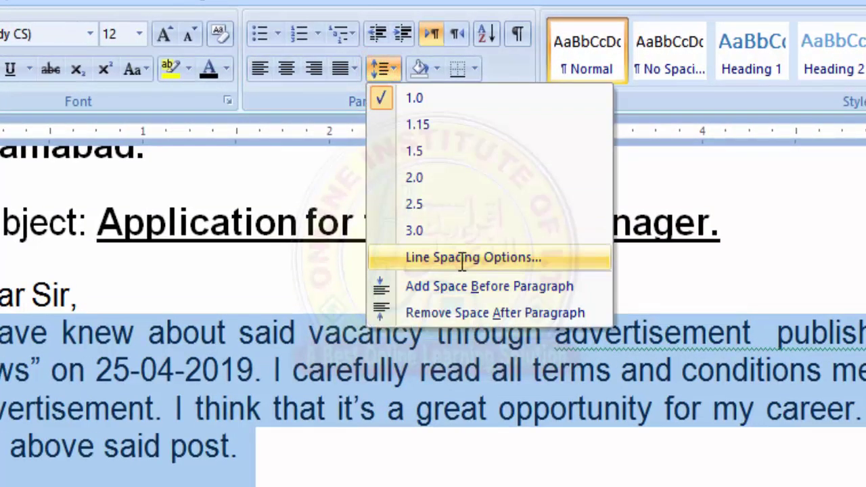
click(527, 257)
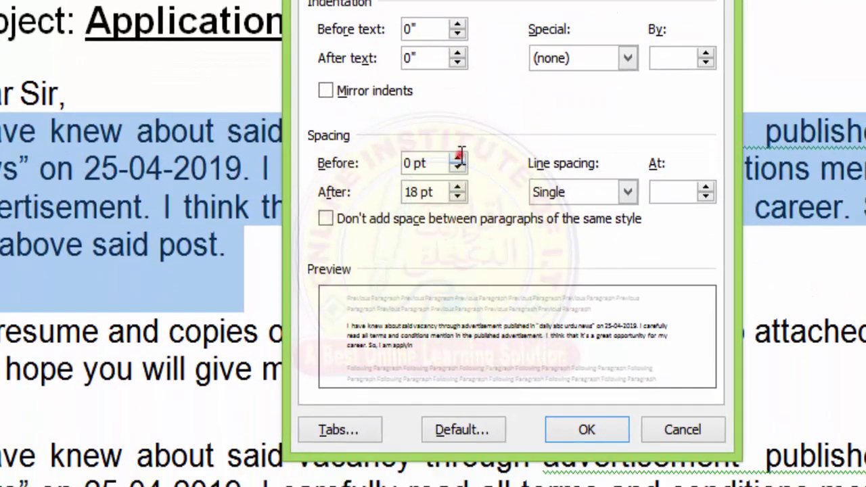
click(459, 159)
click(460, 159)
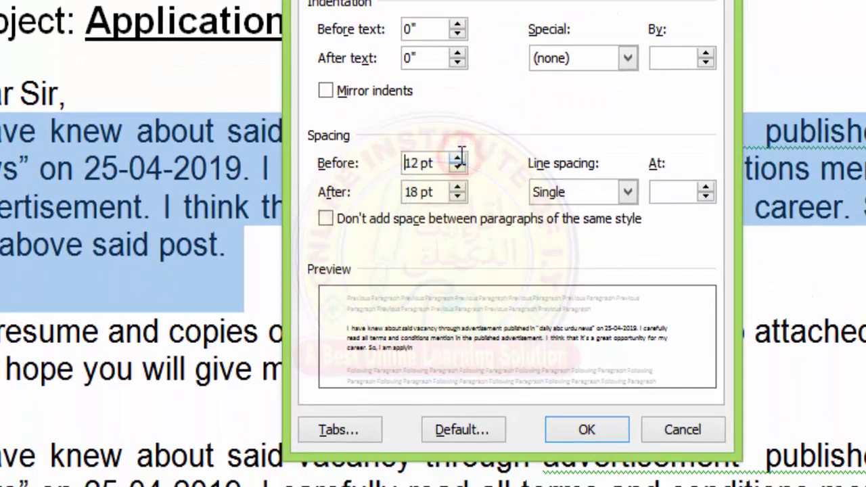
click(459, 159)
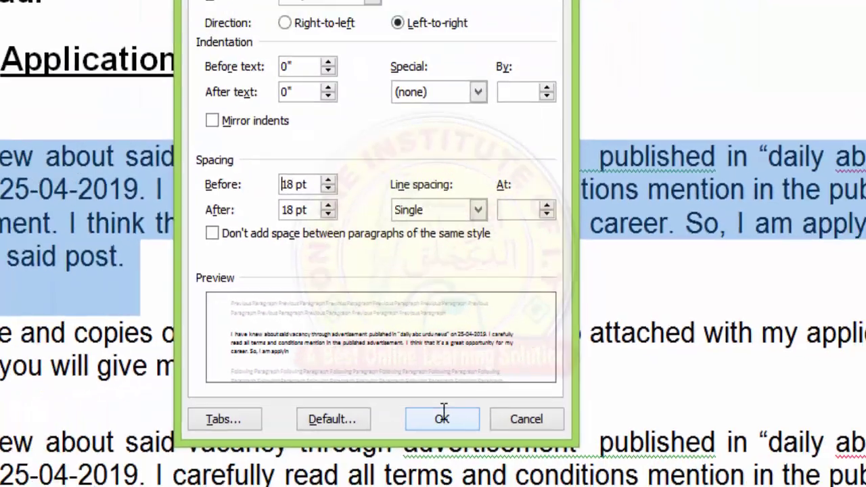
click(442, 418)
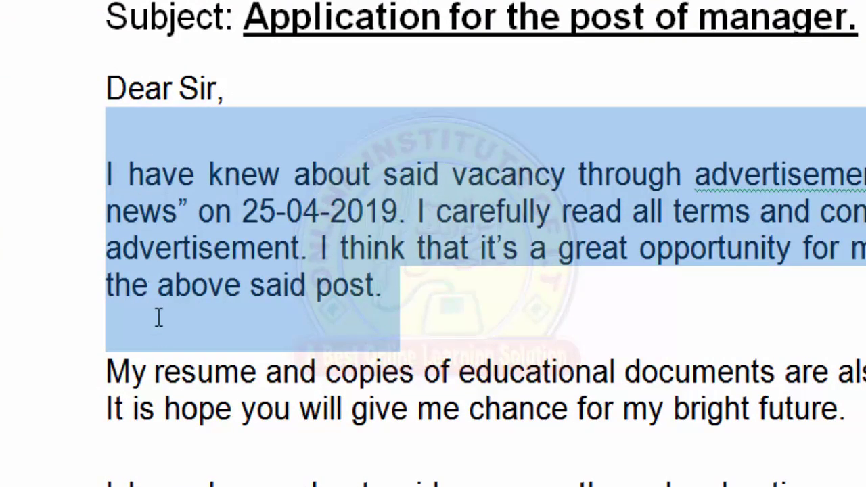
click(220, 88)
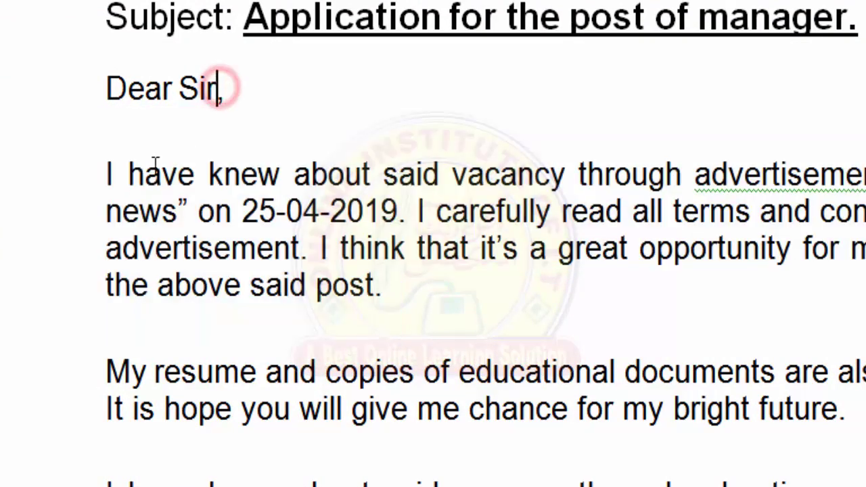
click(119, 183)
Select the letter from 'Dear Sir,' down to 'future.' at the end of the last body paragraph
drag(120, 186, 401, 285)
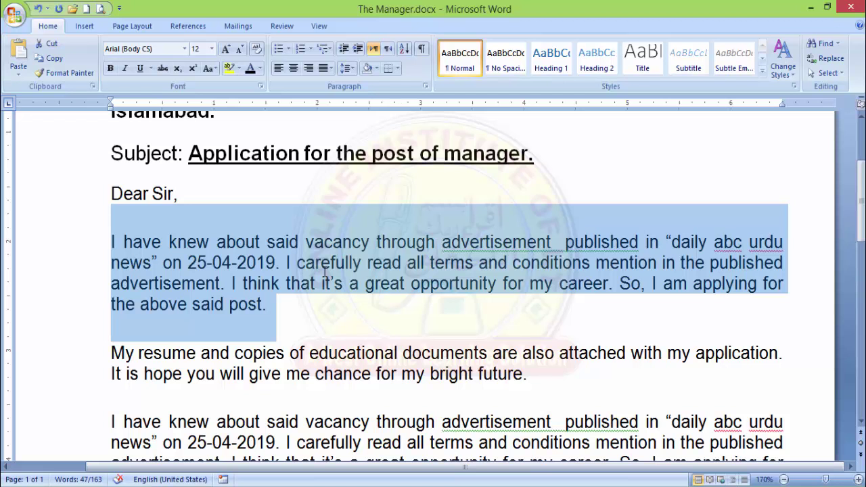
click(273, 307)
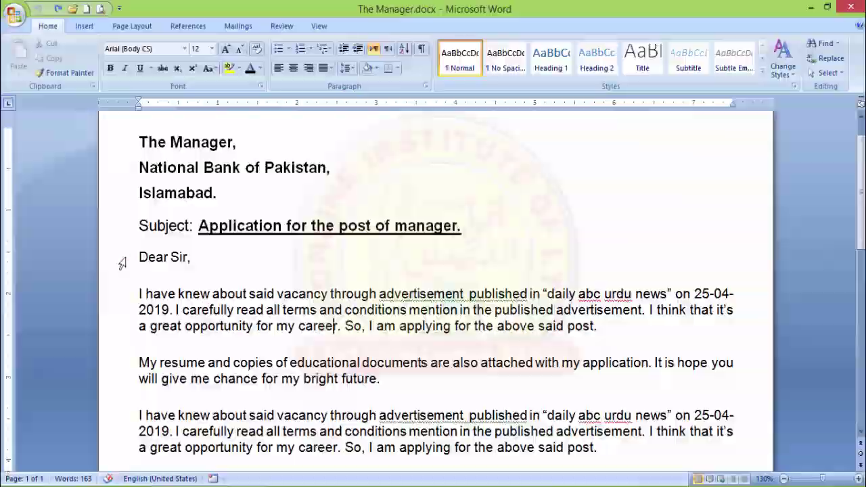
mouse_move(124, 257)
mouse_down()
mouse_move(148, 425)
mouse_move(169, 457)
mouse_up()
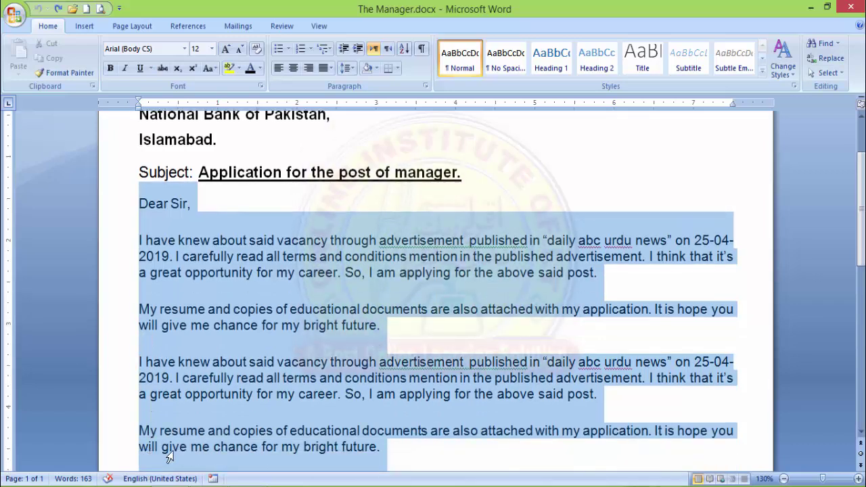
drag(351, 436, 395, 452)
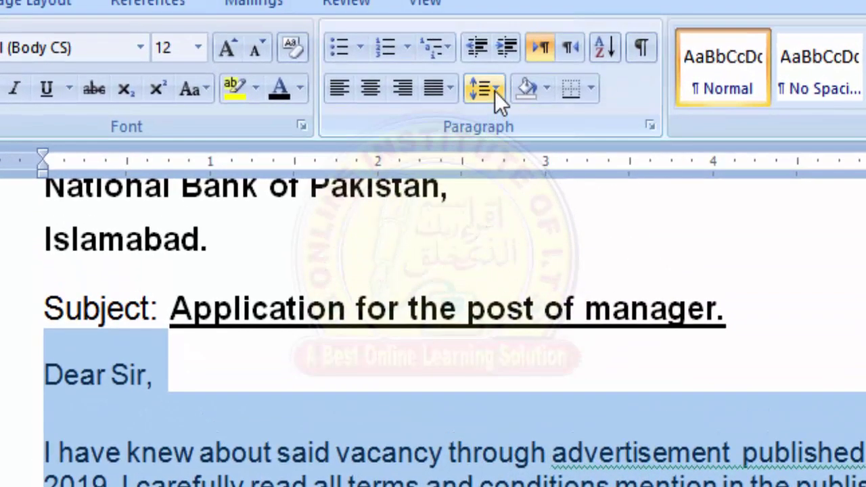
Apply 1.5 line spacing to the selected salutation and body paragraphs
click(494, 92)
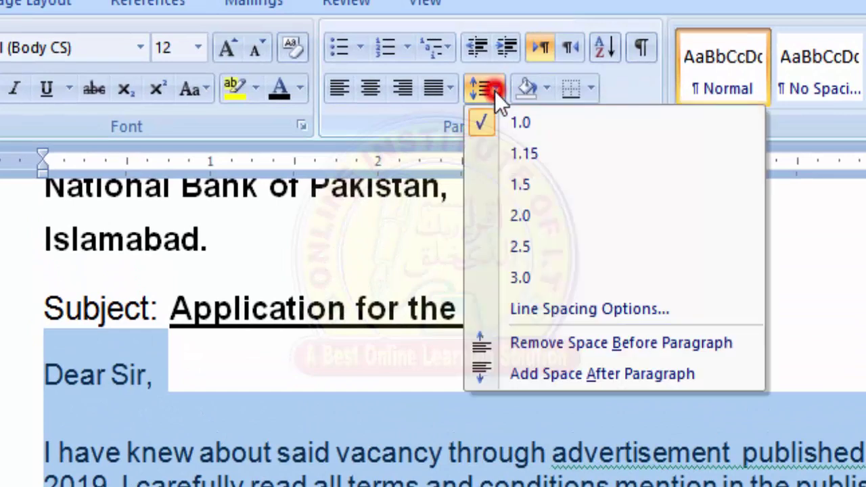
click(516, 186)
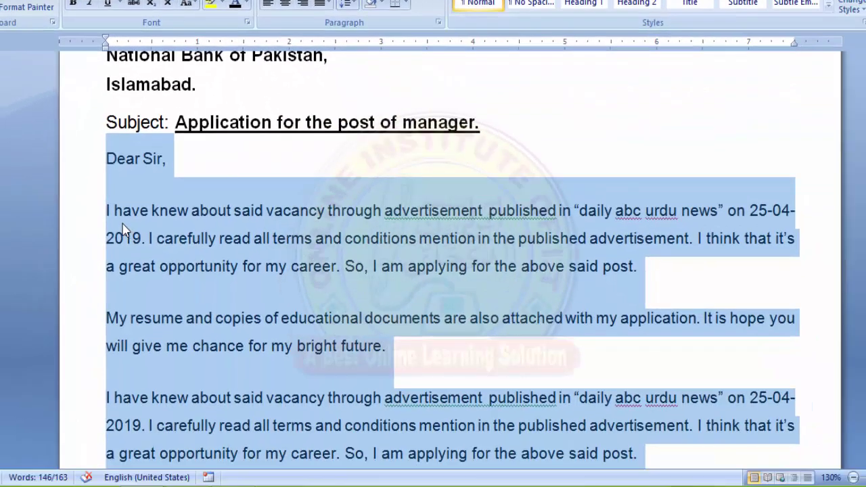
click(107, 287)
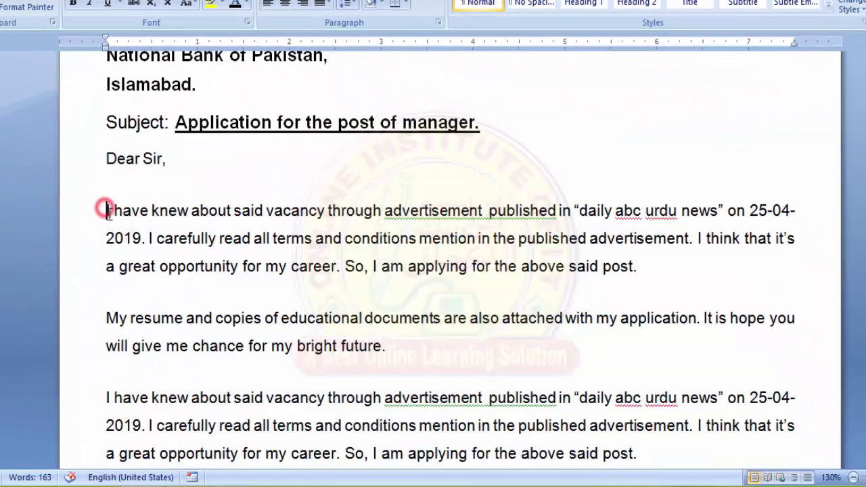
Scroll through the letter to check the new 1.5 spacing on each body paragraph
mouse_move(106, 210)
mouse_down()
mouse_move(299, 263)
mouse_move(261, 255)
mouse_up()
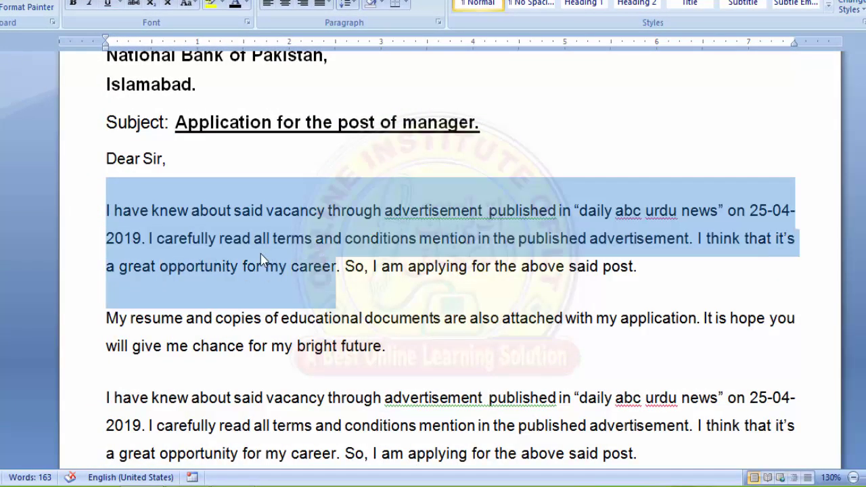
click(257, 251)
scroll(157, 310, down, 2)
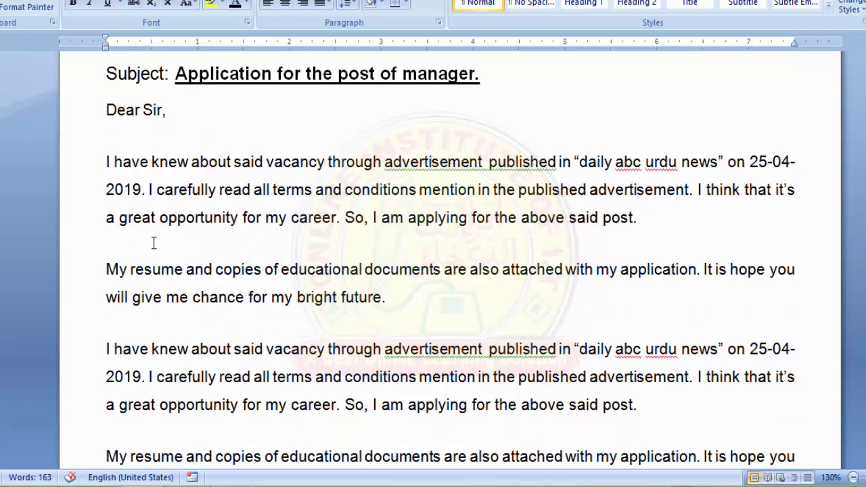
scroll(209, 270, down, 2)
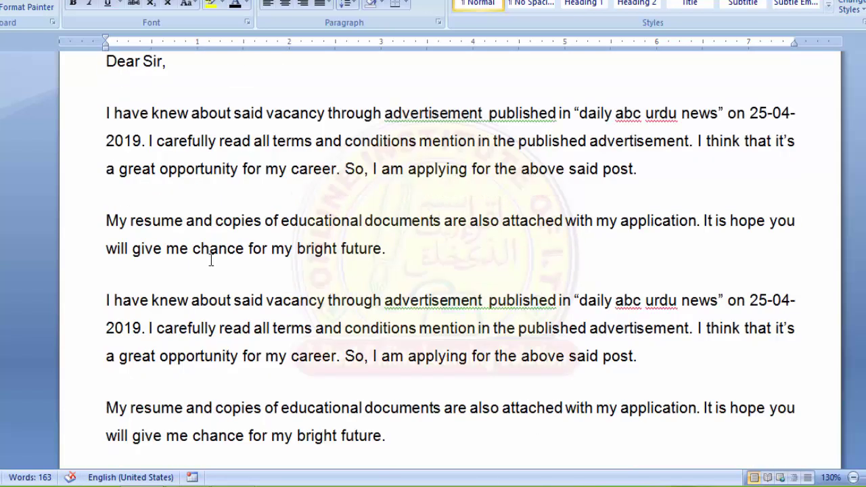
mouse_move(107, 220)
mouse_down()
mouse_move(129, 245)
mouse_move(368, 251)
mouse_up()
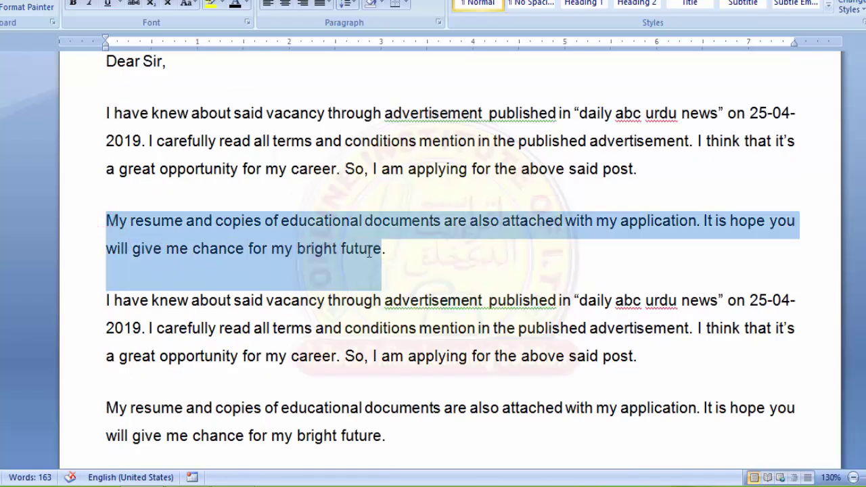
click(315, 265)
scroll(393, 260, down, 2)
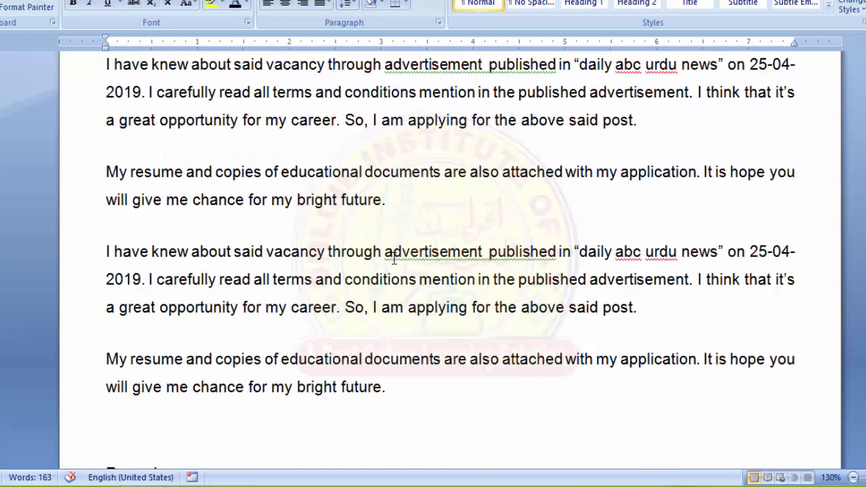
scroll(270, 284, down, 1)
scroll(270, 284, down, 1)
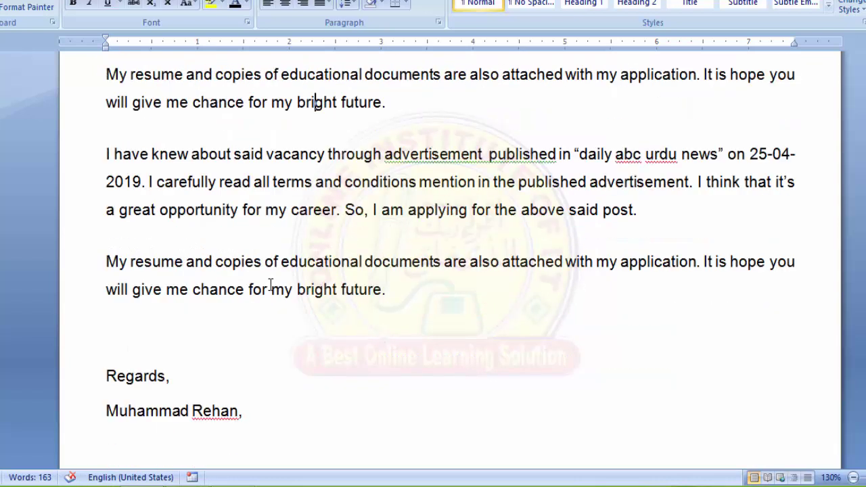
scroll(269, 288, down, 3)
scroll(269, 287, up, 4)
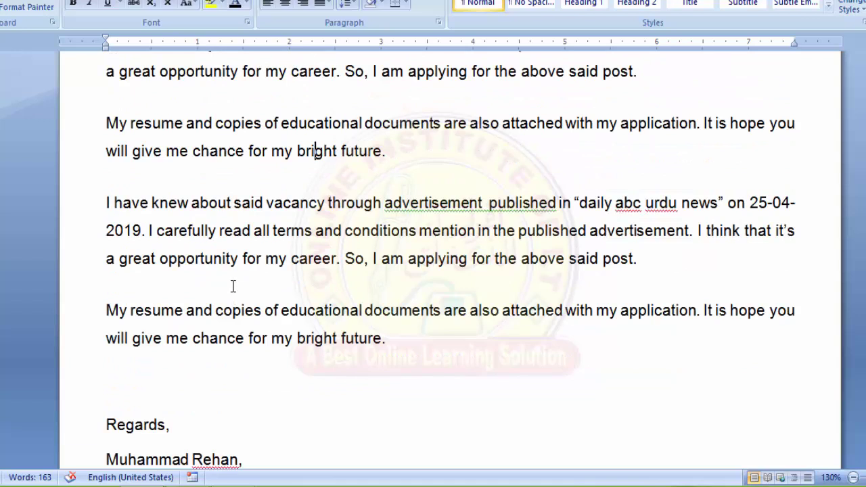
scroll(270, 279, up, 2)
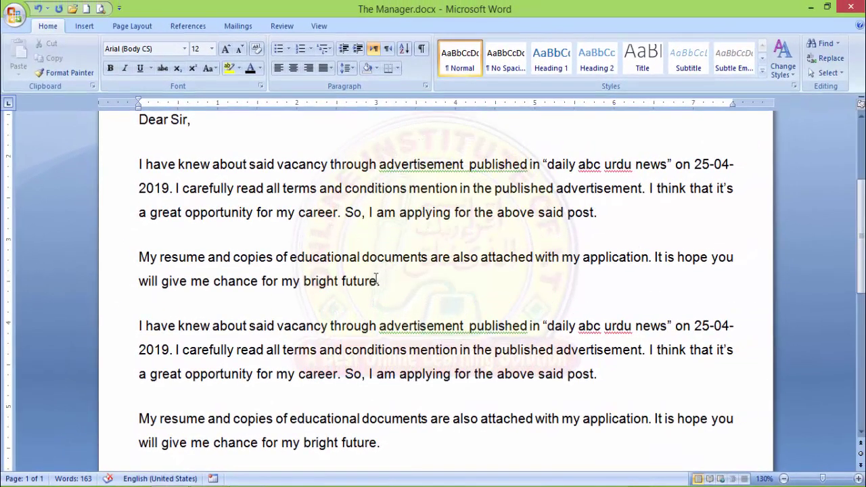
scroll(398, 273, up, 3)
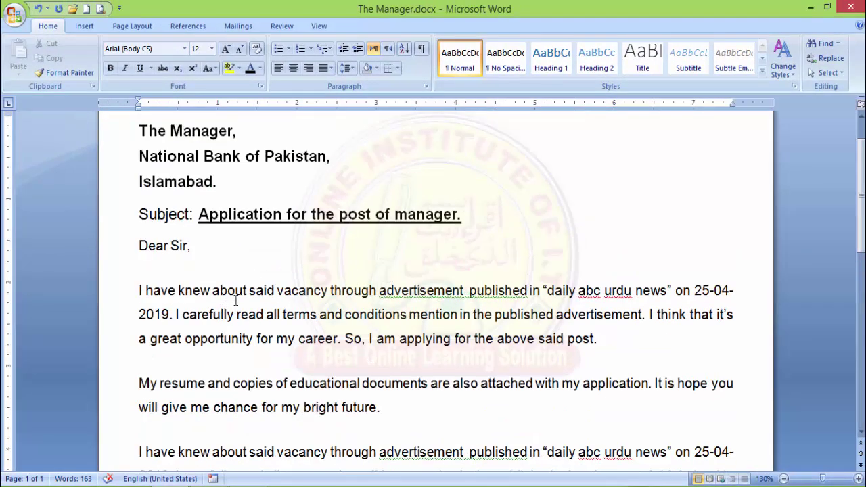
scroll(218, 299, up, 1)
scroll(223, 301, down, 3)
scroll(234, 306, down, 3)
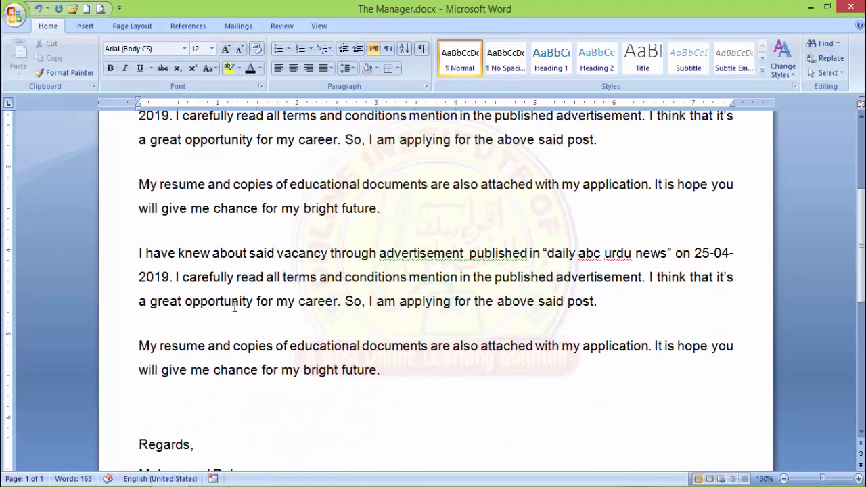
scroll(234, 305, down, 2)
scroll(234, 306, down, 1)
scroll(234, 305, up, 1)
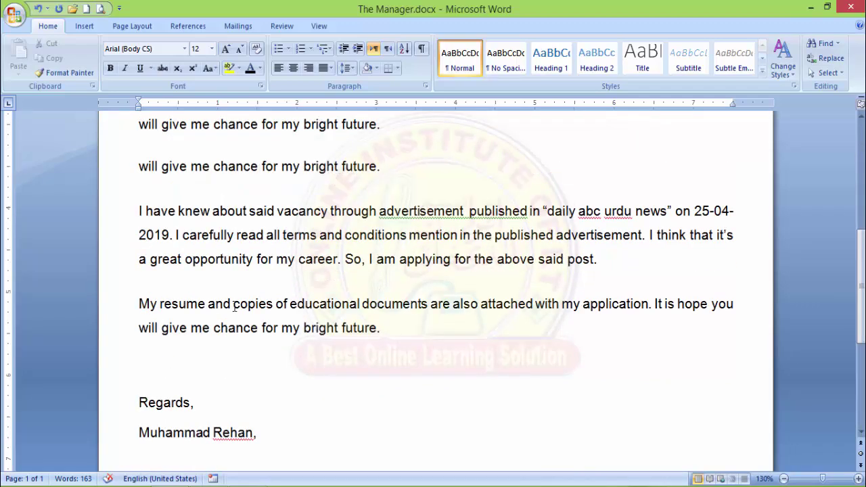
scroll(223, 298, up, 3)
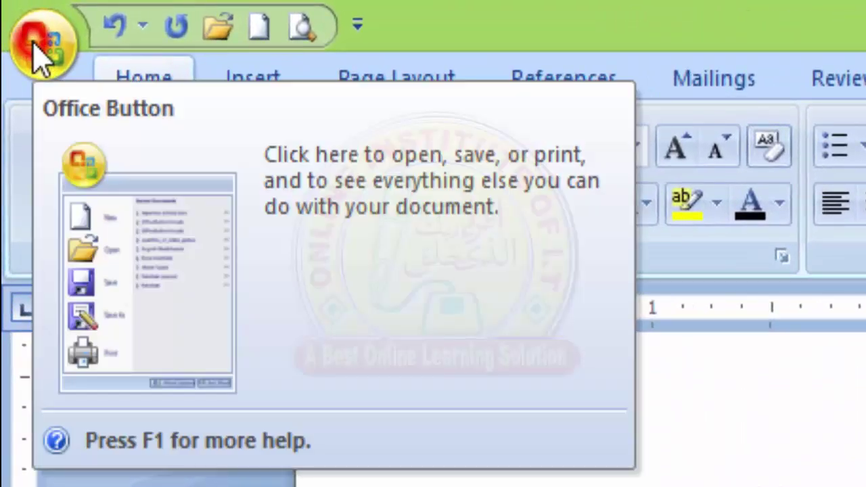
Show the letter in Print Preview at 100% zoom and scroll through the whole page
click(24, 29)
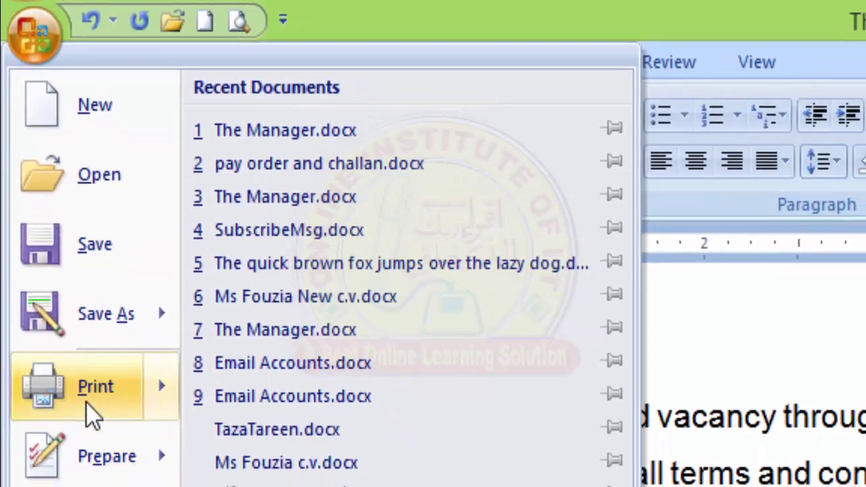
mouse_move(92, 372)
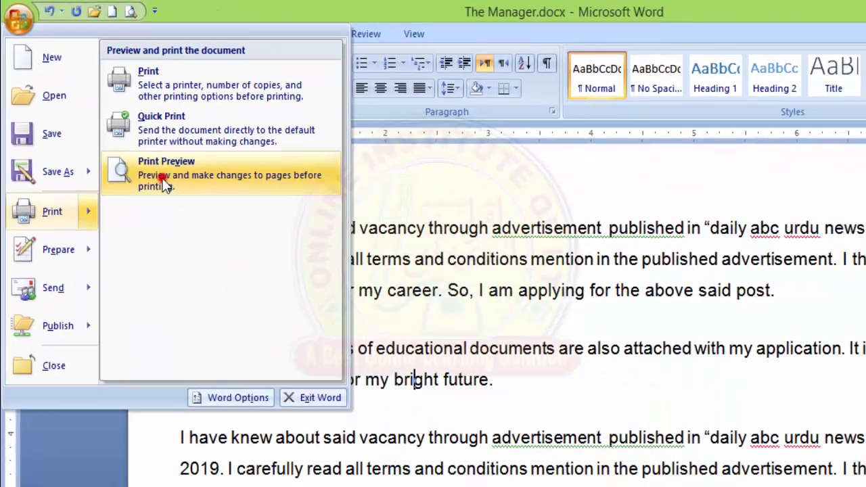
click(291, 327)
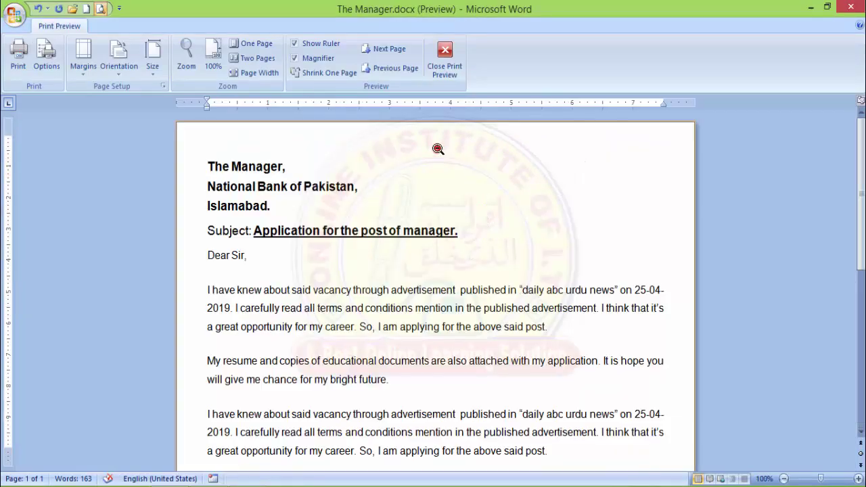
click(439, 150)
scroll(487, 178, down, 2)
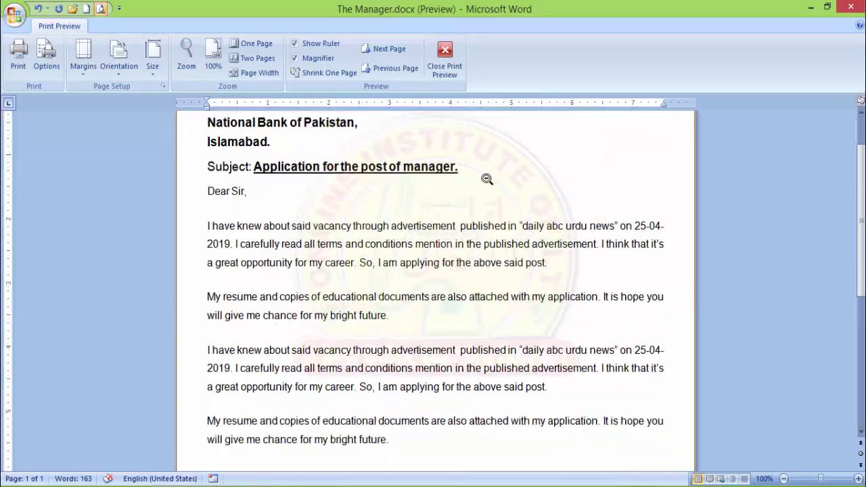
scroll(487, 178, down, 1)
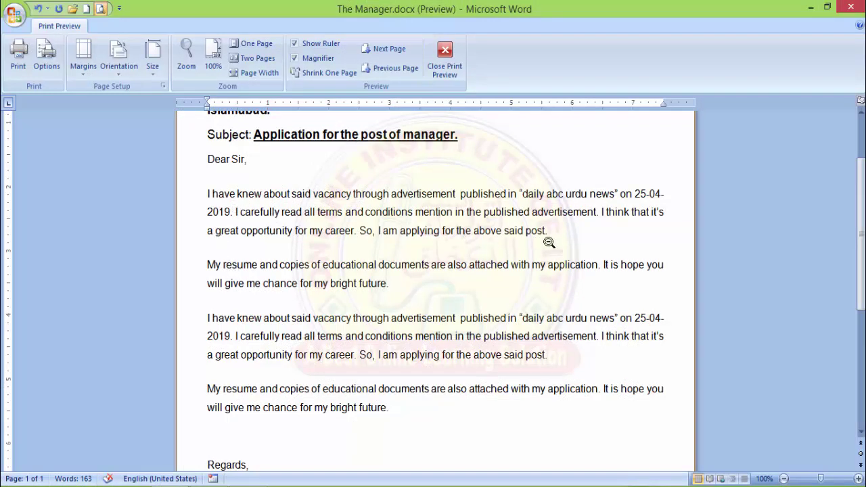
scroll(325, 311, down, 1)
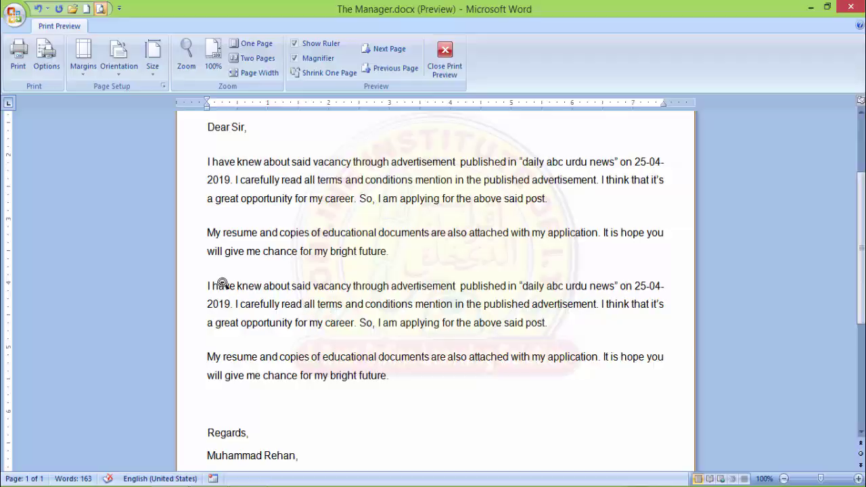
scroll(222, 282, down, 1)
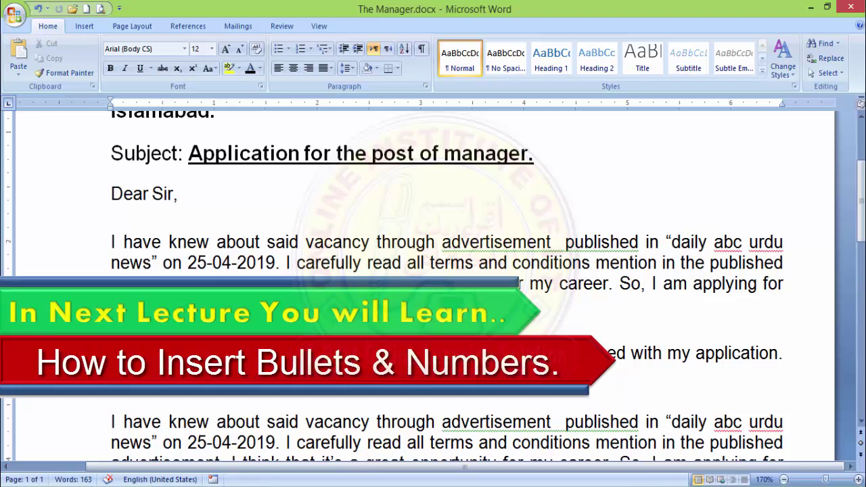
Select everything from after 'post.' to the end of the document and delete the duplicated text
scroll(433, 284, down, 2)
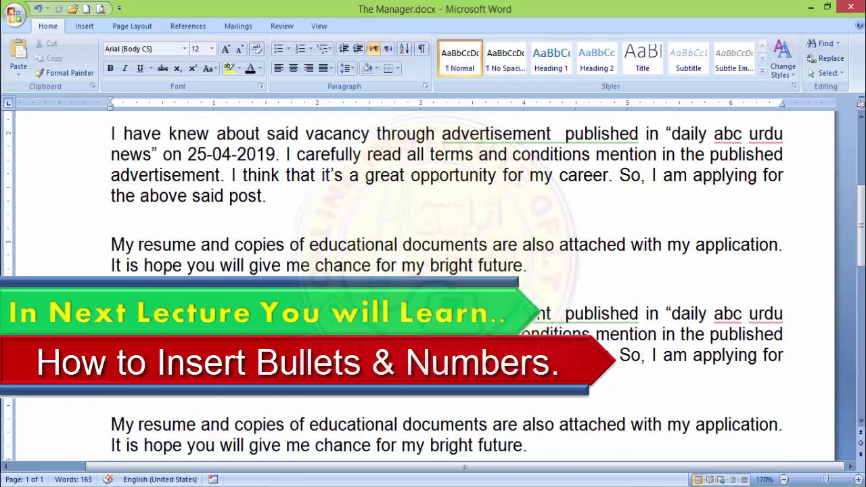
scroll(433, 284, down, 1)
click(268, 143)
key(ctrl+shift+End)
key(Delete)
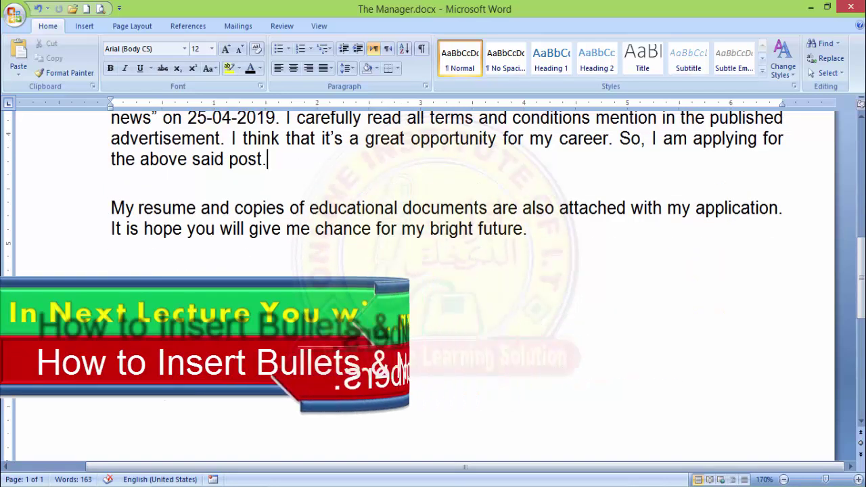